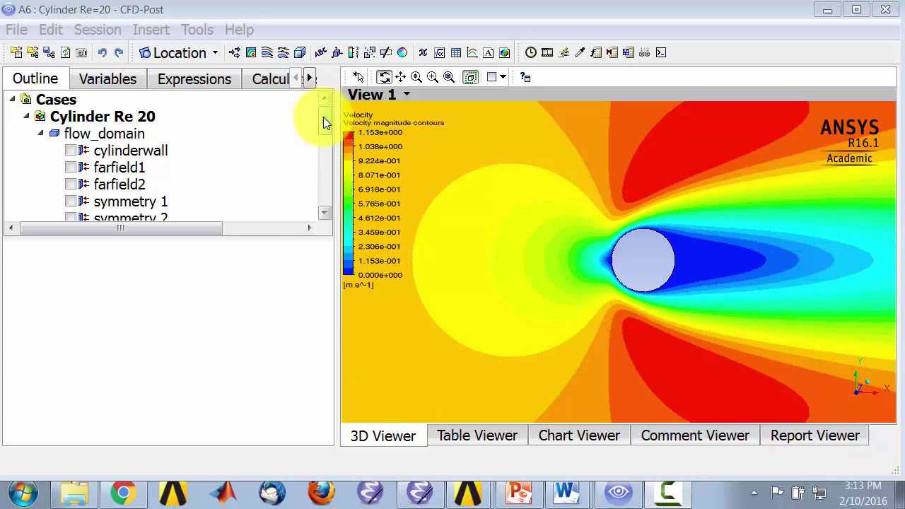
Step: Uncheck the Velocity magnitude contours plot so only the cylinder outline shows
drag(323, 117, 300, 158)
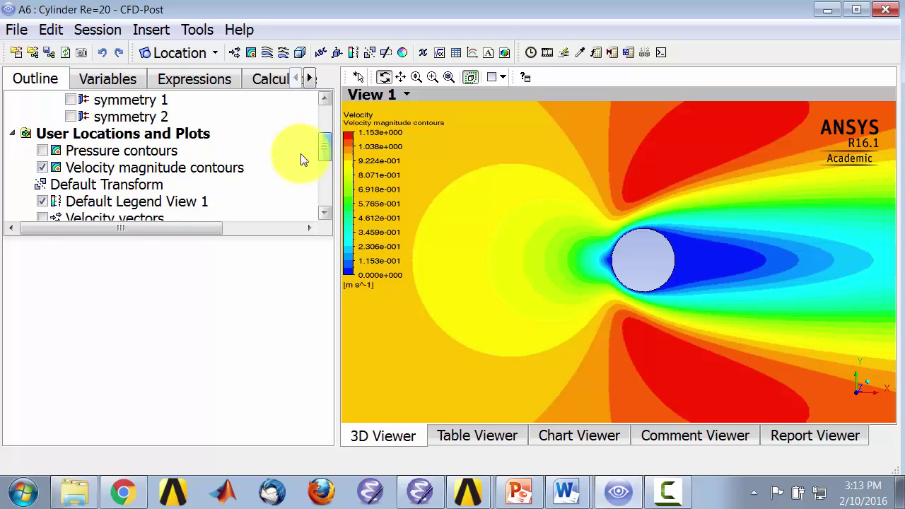
click(42, 168)
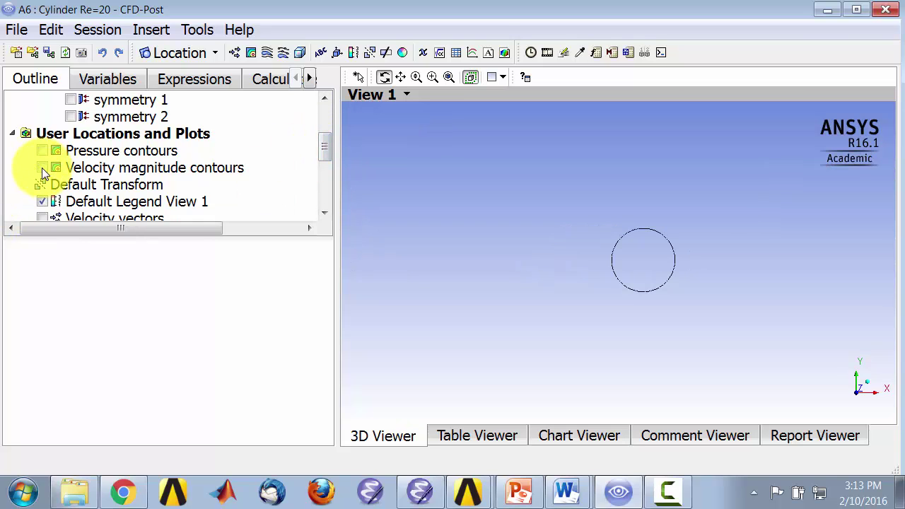
Step: Insert a streamline plot named Streamlines, seeded from farfield1 with 25 equally spaced points
click(269, 53)
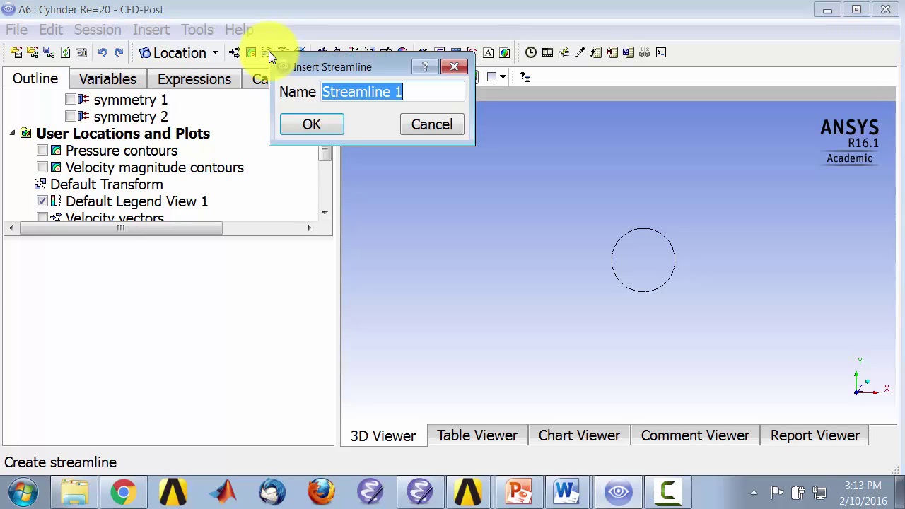
click(408, 94)
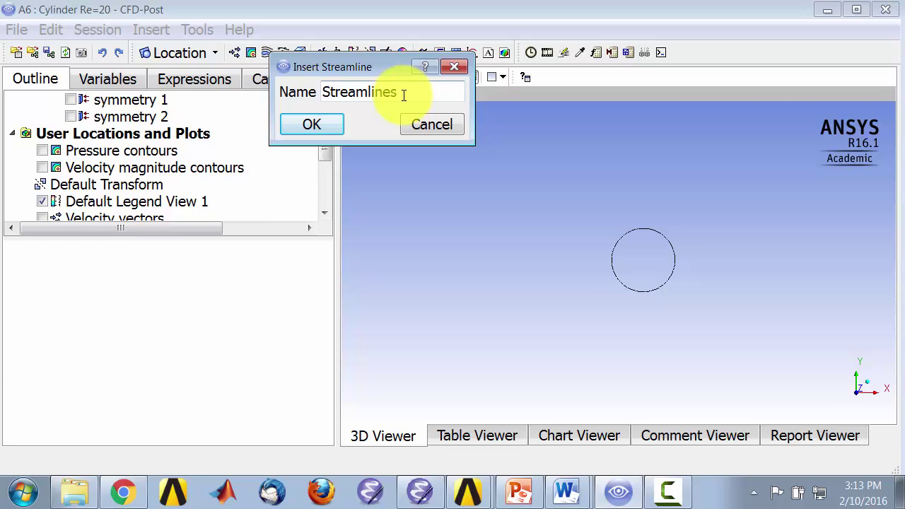
click(319, 127)
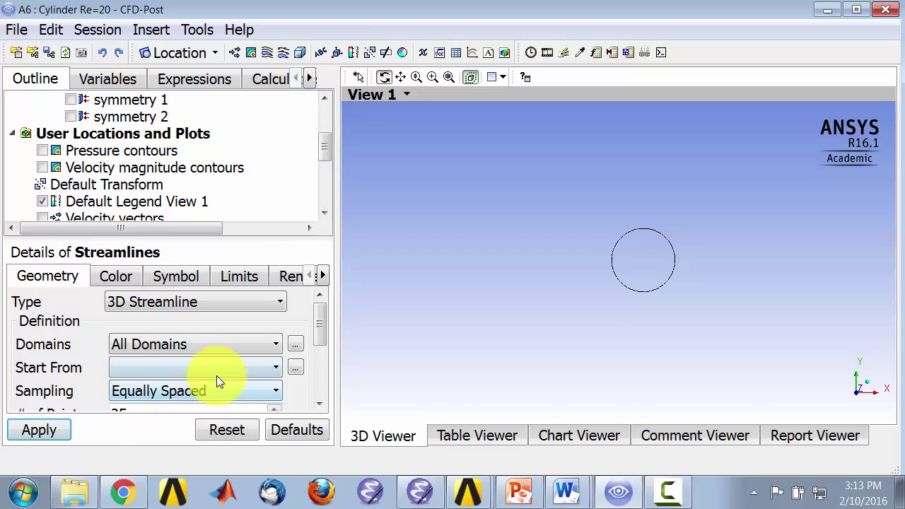
drag(321, 329, 321, 339)
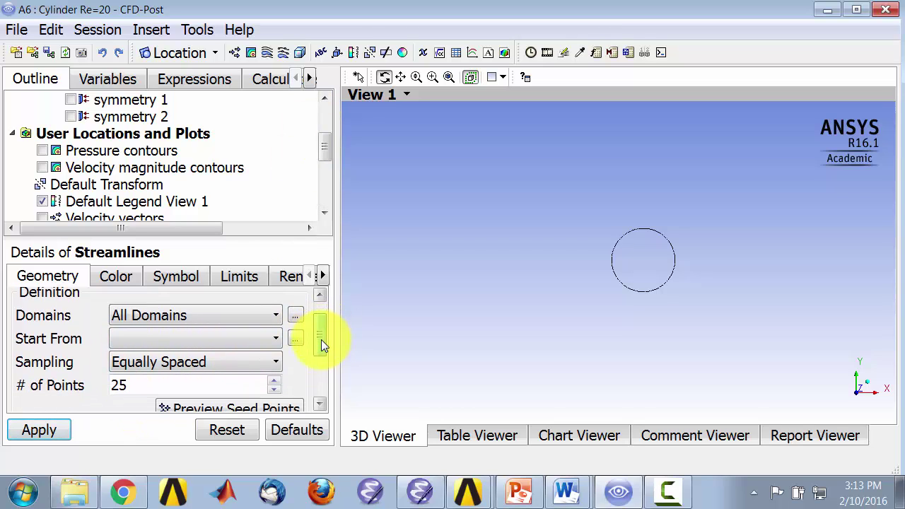
click(230, 340)
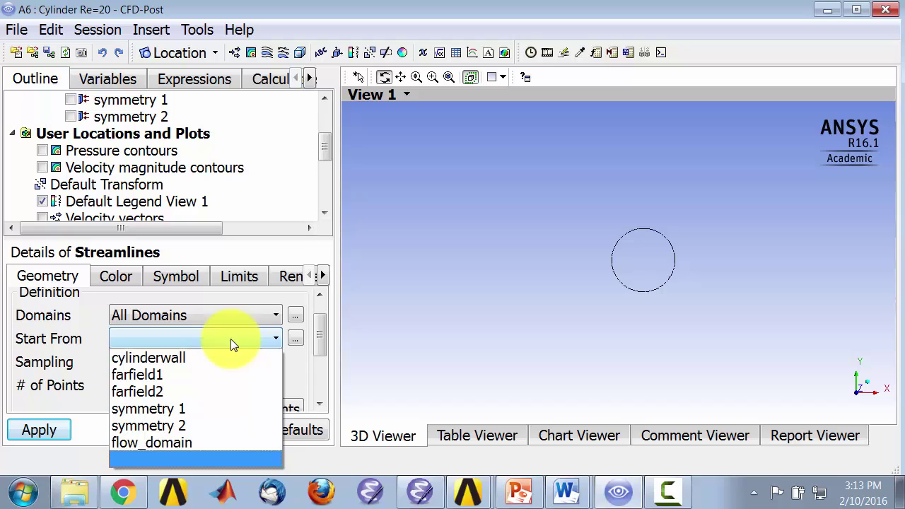
click(214, 375)
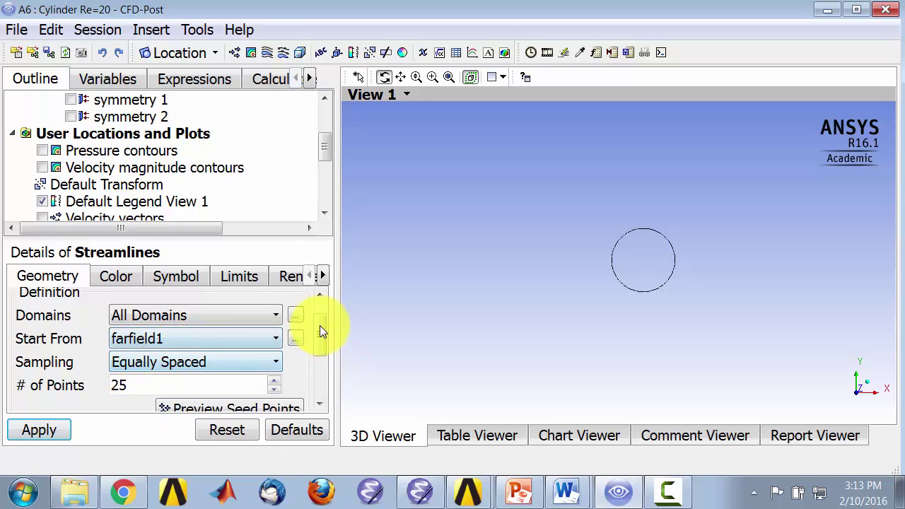
drag(319, 343, 319, 358)
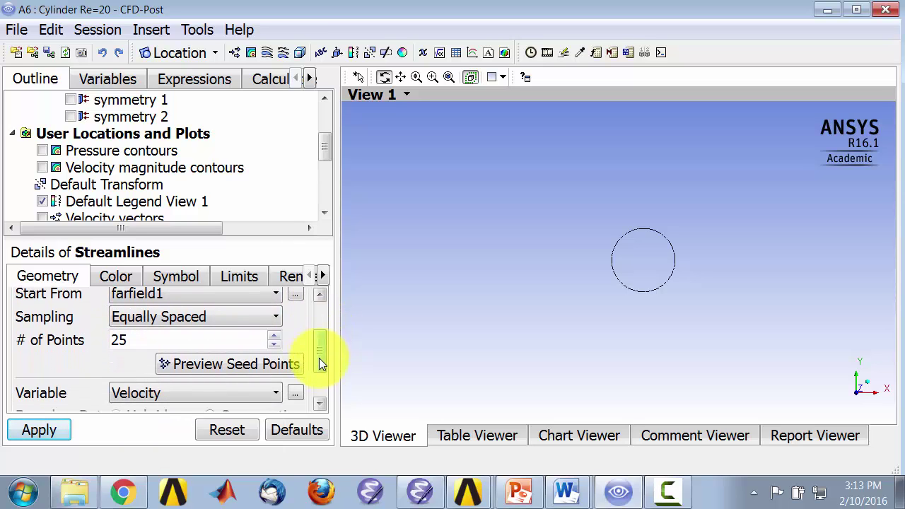
Step: Preview the 25 seed points and zoom out until the full farfield1 circle fits
click(221, 366)
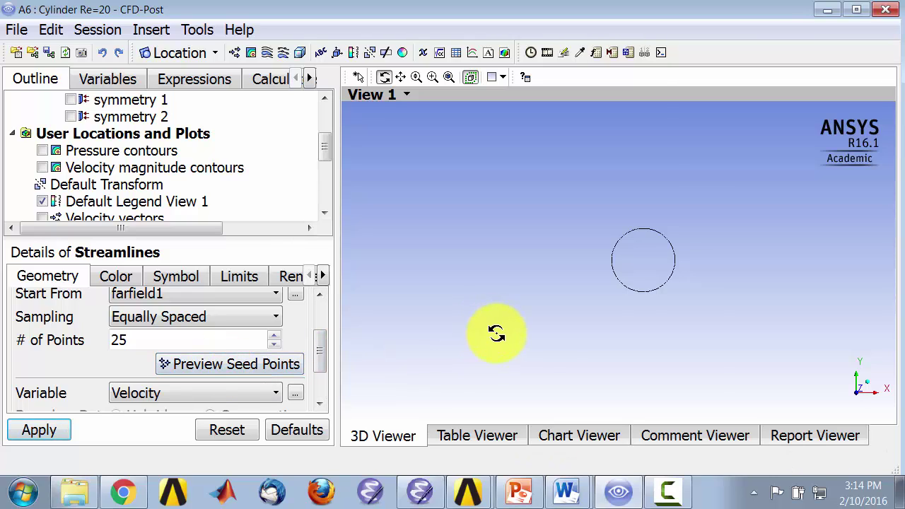
scroll(616, 292, down, 5)
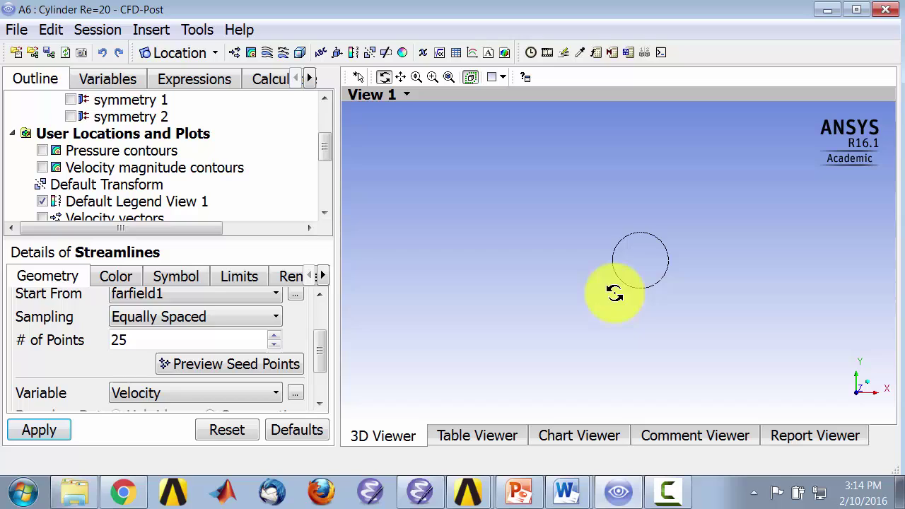
scroll(616, 292, down, 1)
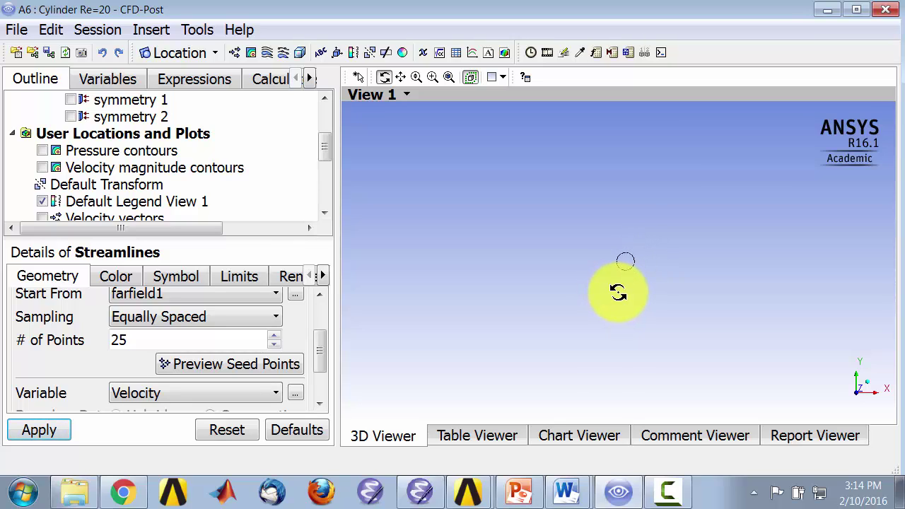
scroll(618, 292, down, 5)
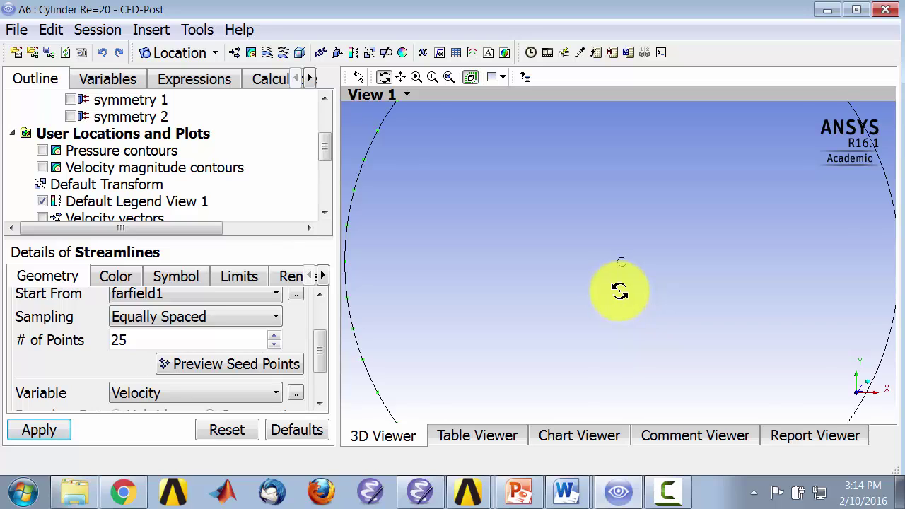
scroll(620, 291, down, 5)
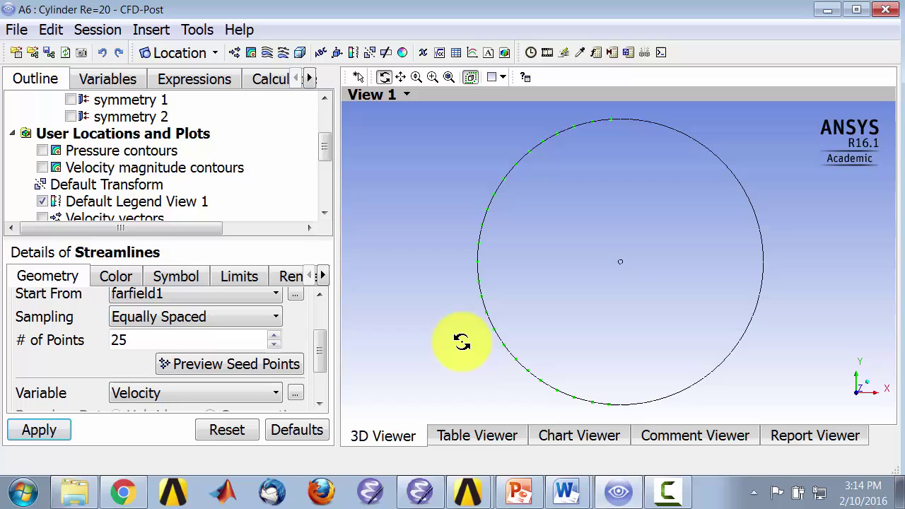
Step: Draw the Streamlines, velocity-coloured 0 to 1.153 m/s, and zoom-box into the cylinder region
click(57, 431)
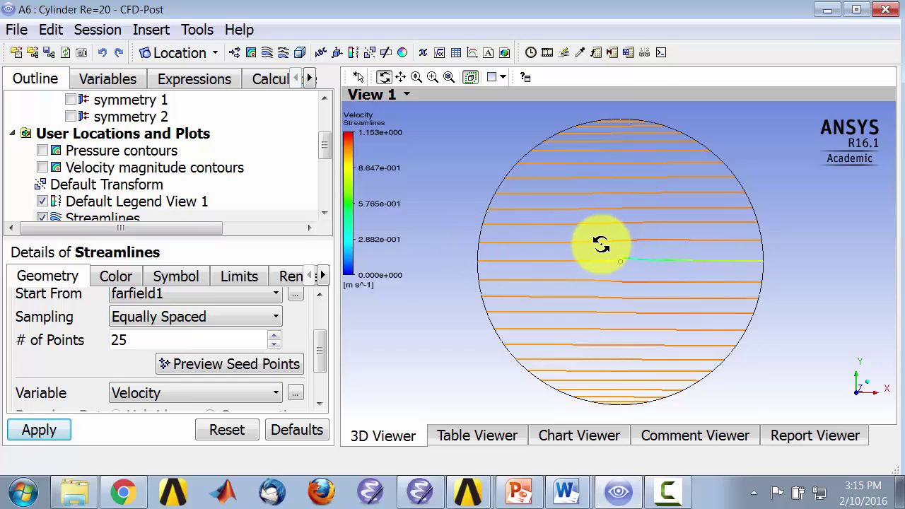
right_drag(600, 244, 647, 287)
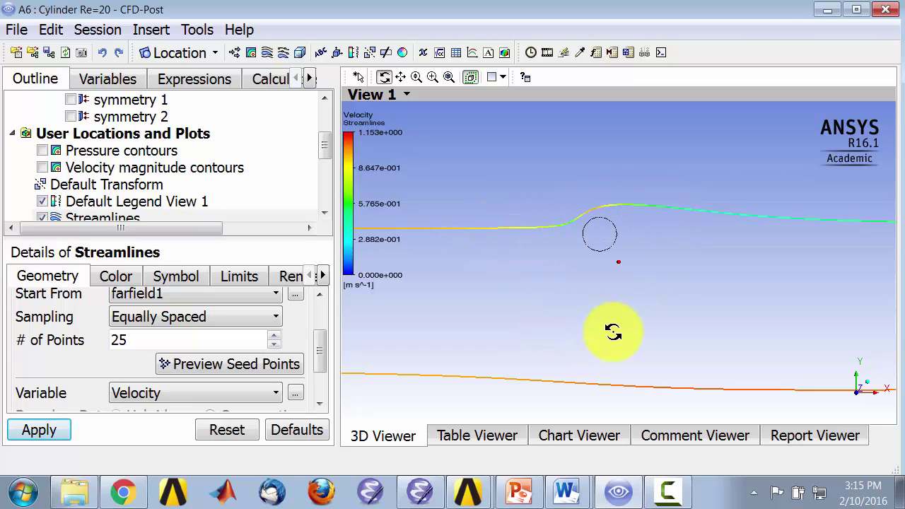
Step: Change the seed point count from 25 to 251 and reapply the Streamlines
click(134, 345)
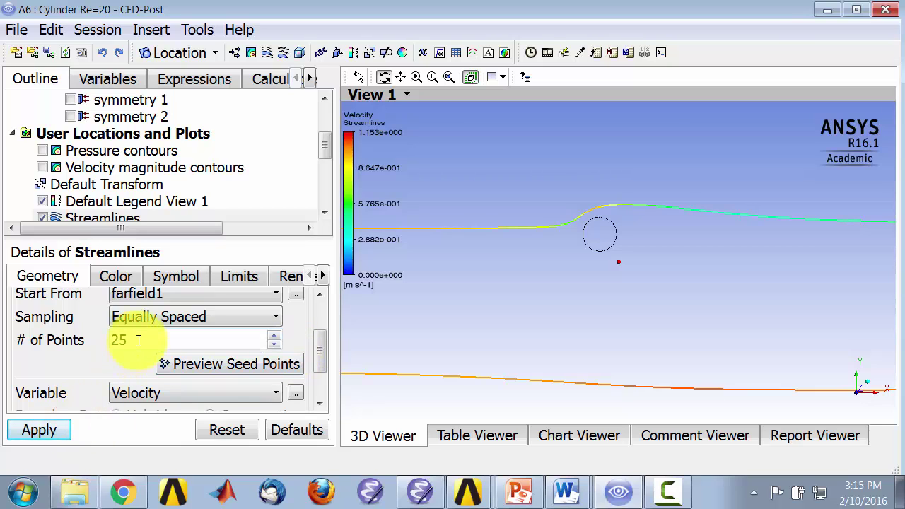
text(1)
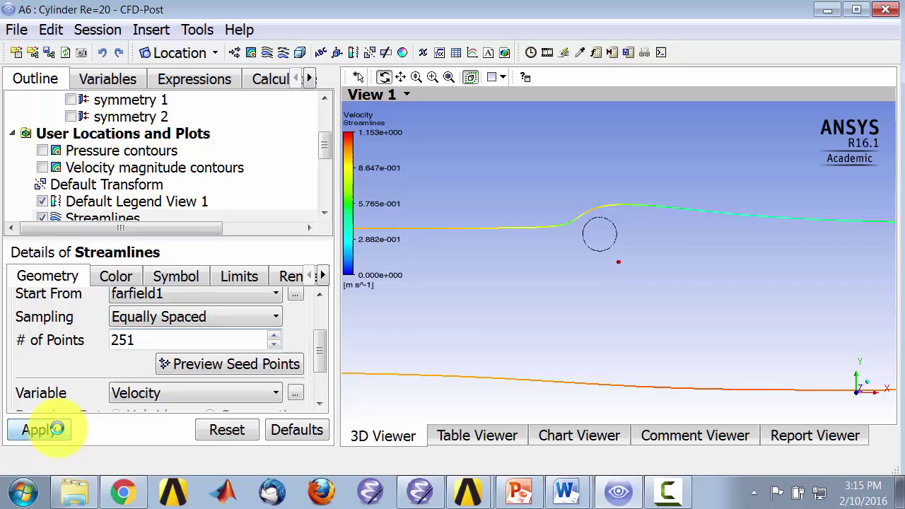
click(53, 429)
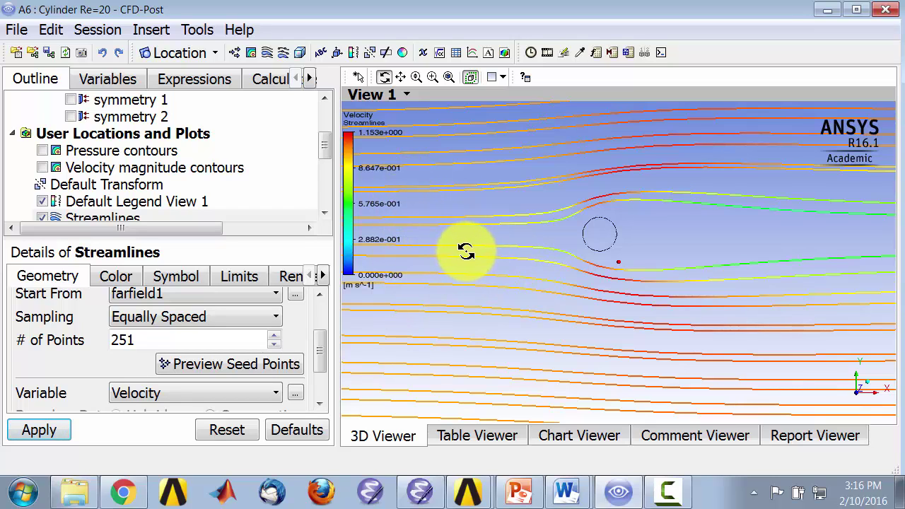
Step: Insert a new line location named seedline
click(201, 51)
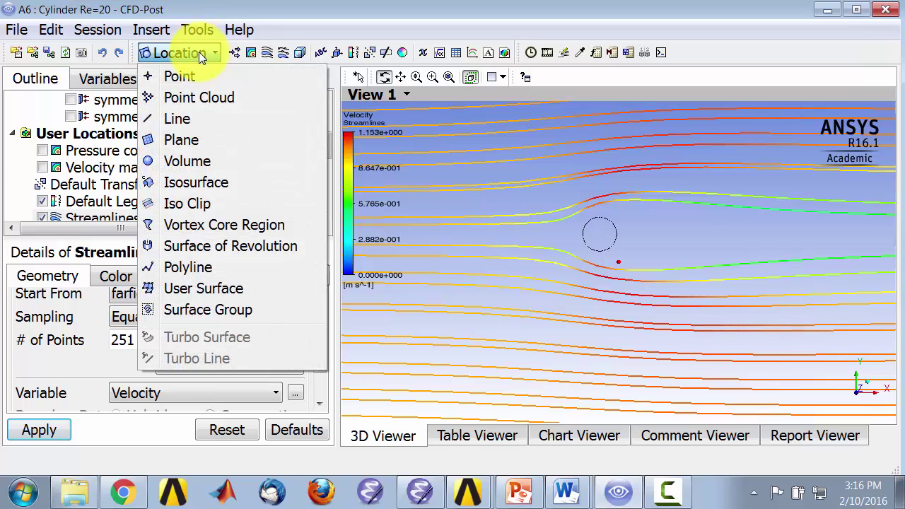
click(200, 119)
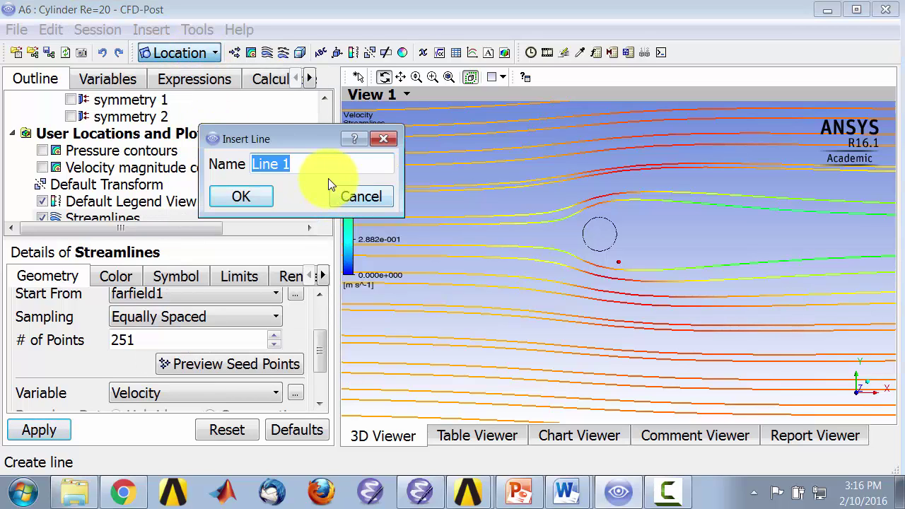
text(seed)
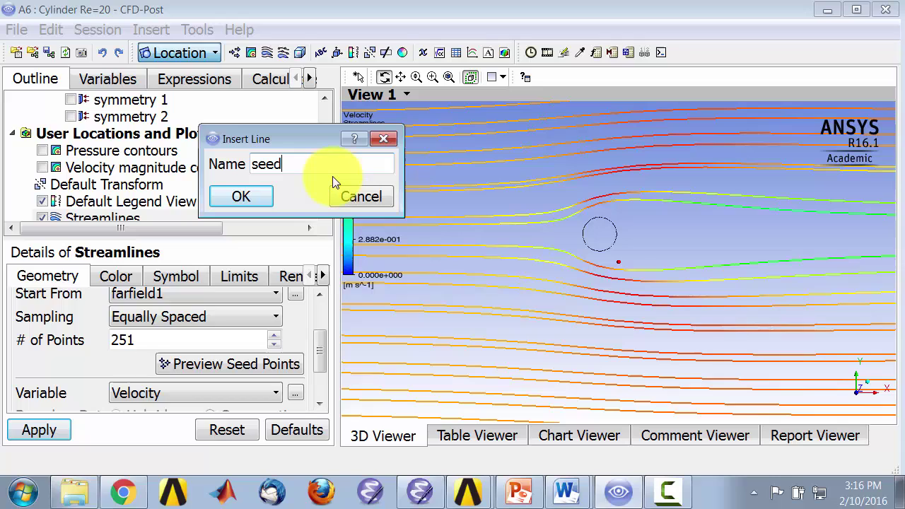
text(line)
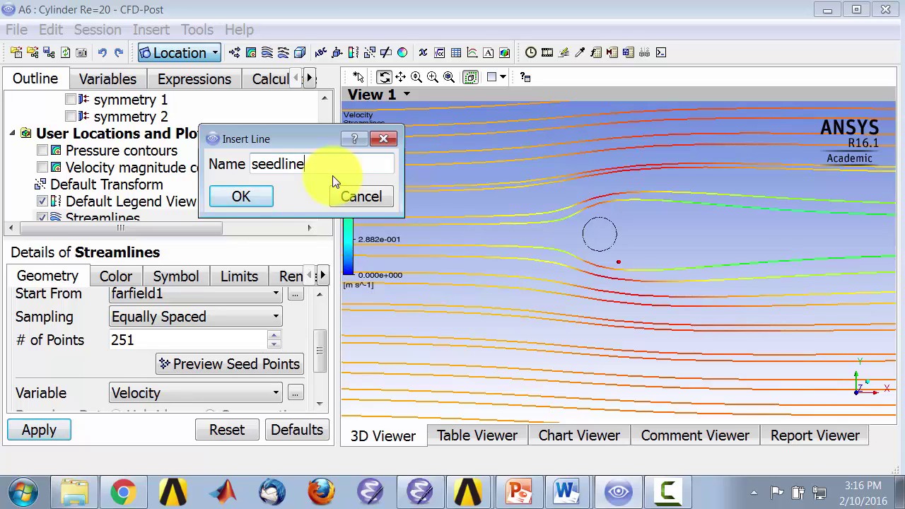
key(Return)
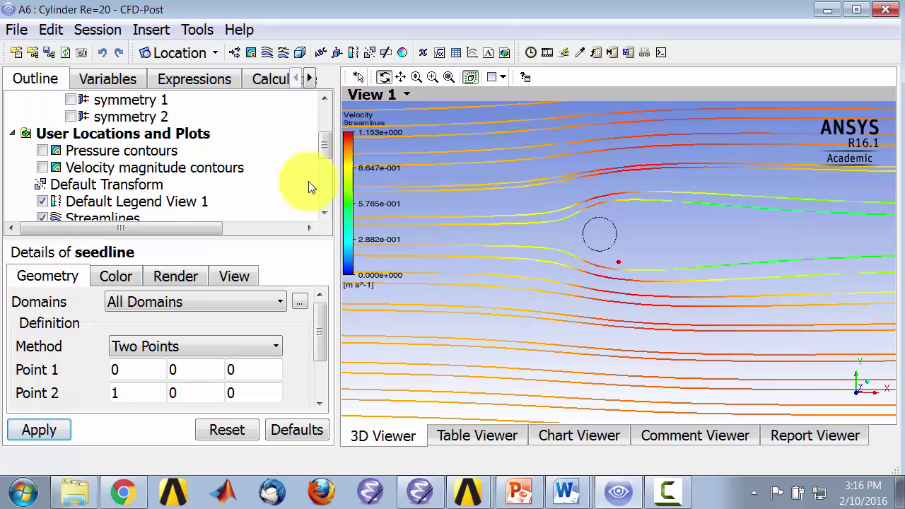
Step: Set seedline's Point 1 to (-8,-5,0) and Point 2 to (-8,5,0)
drag(324, 343, 322, 353)
scroll(322, 353, down, 1)
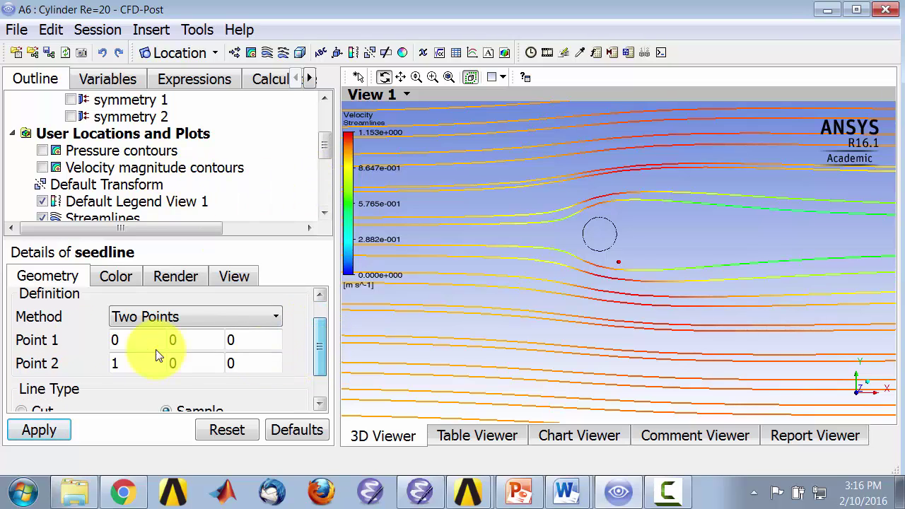
click(117, 341)
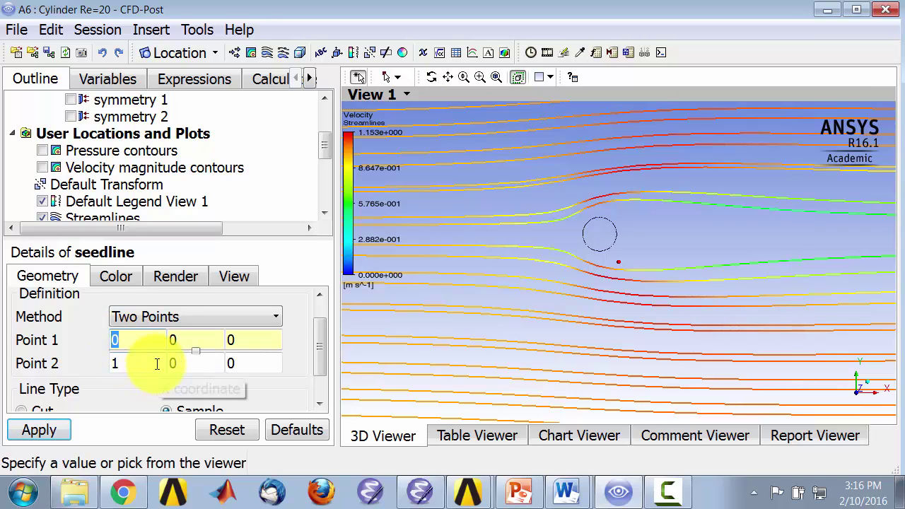
text(-8)
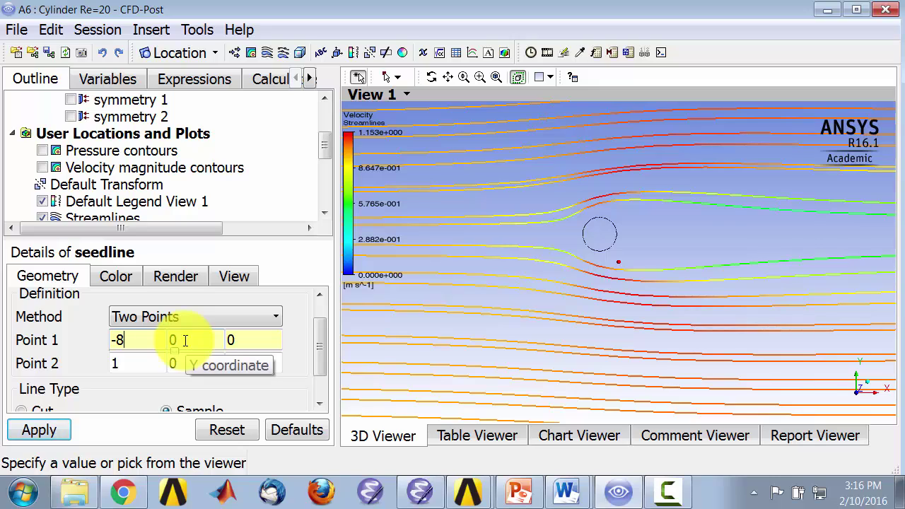
click(164, 340)
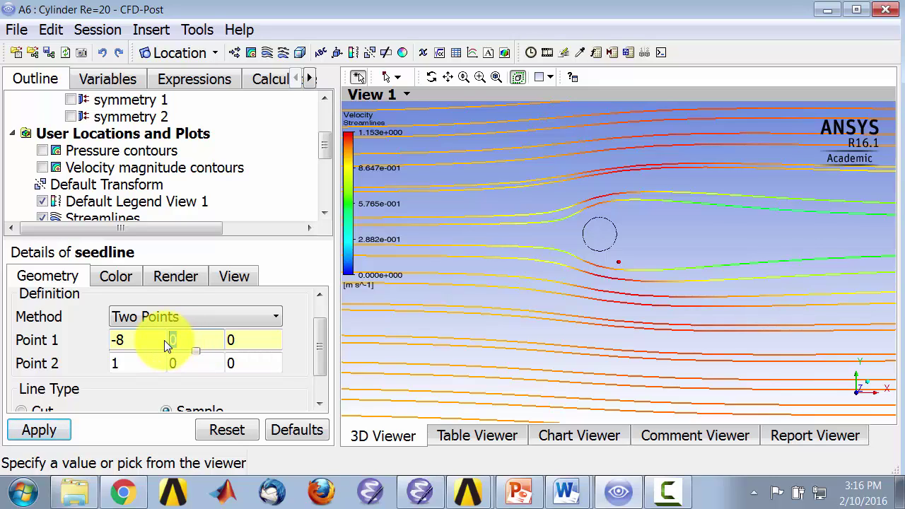
text(-5)
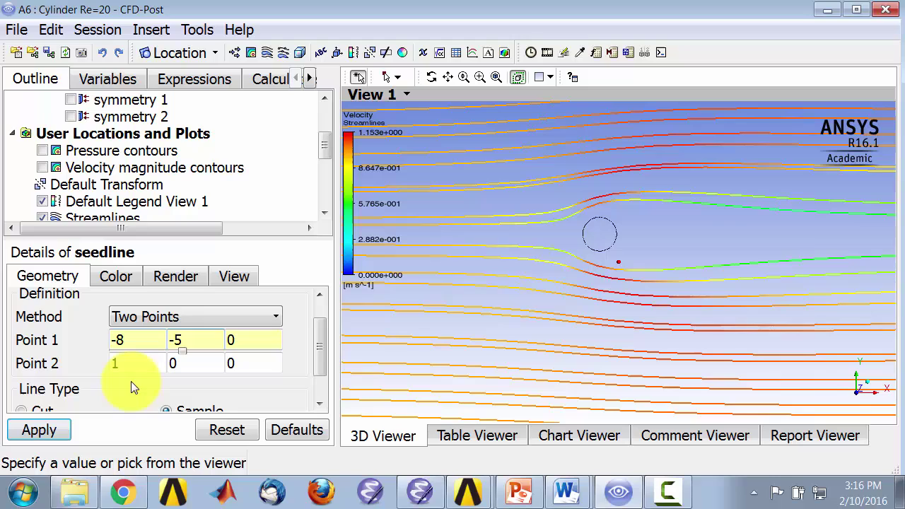
click(128, 363)
text(-8)
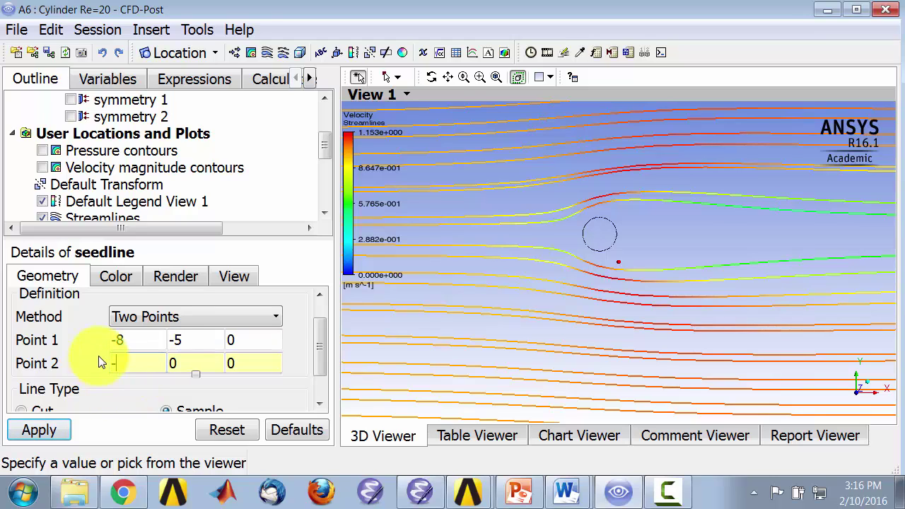
click(183, 364)
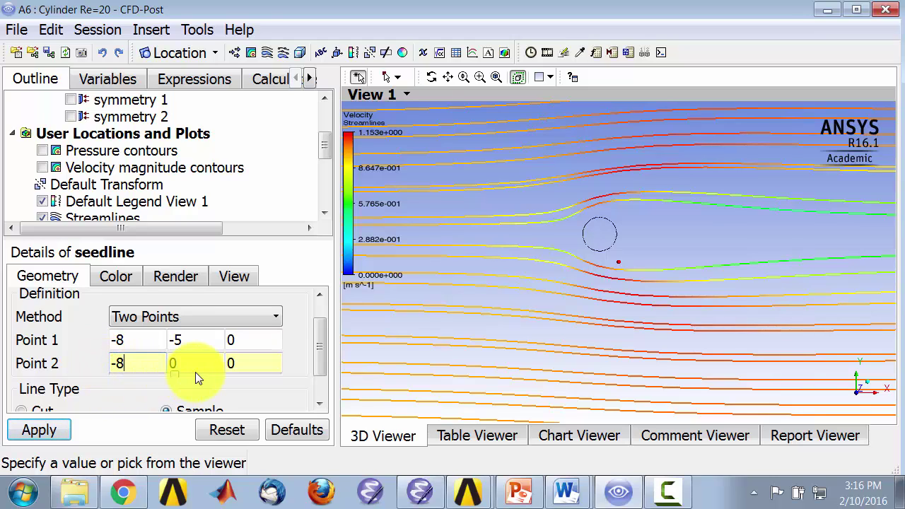
text(5)
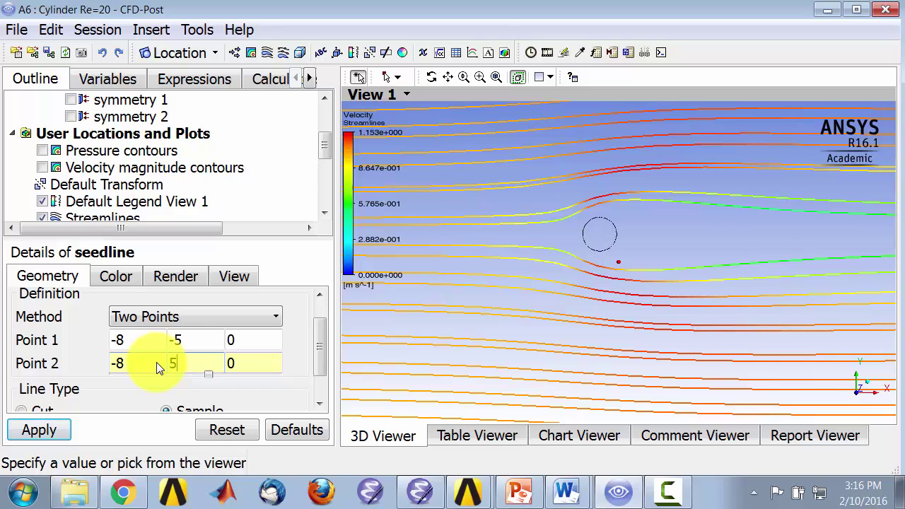
Step: Set seedline Samples to 51 and apply the geometry
drag(319, 340, 328, 378)
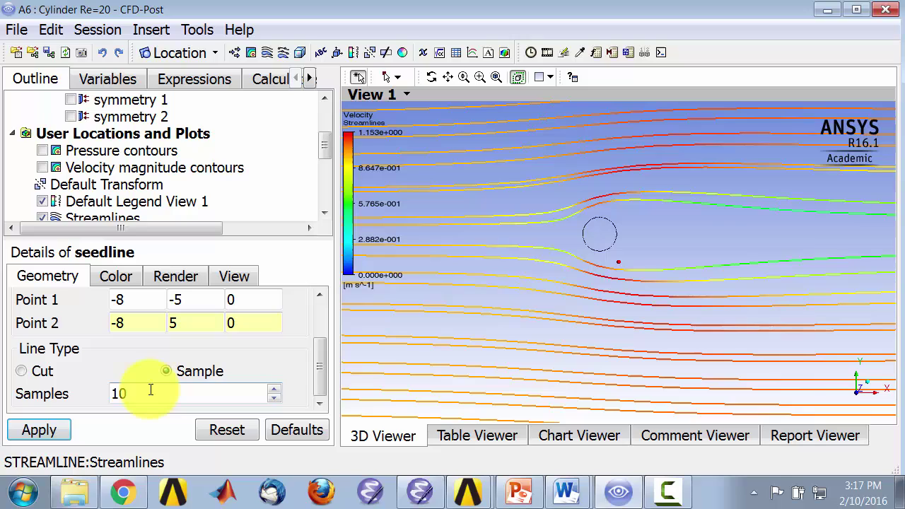
drag(150, 390, 100, 398)
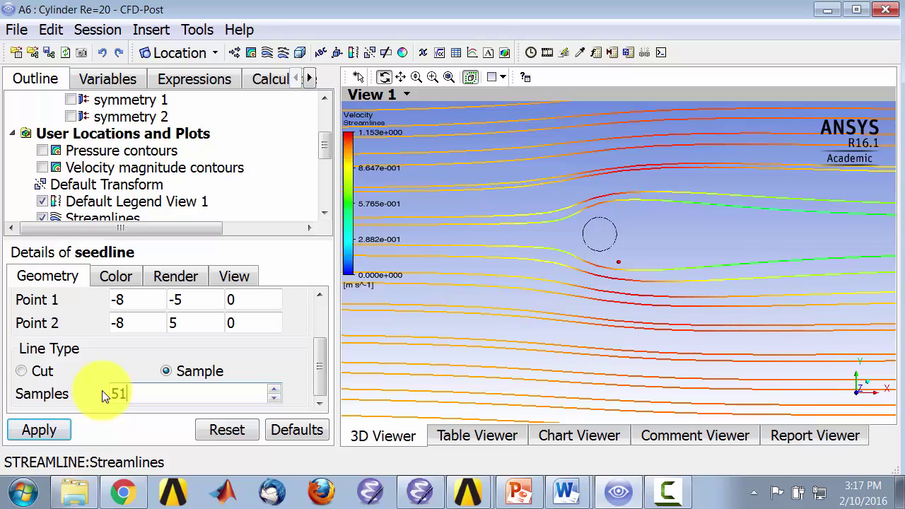
text(51)
click(49, 430)
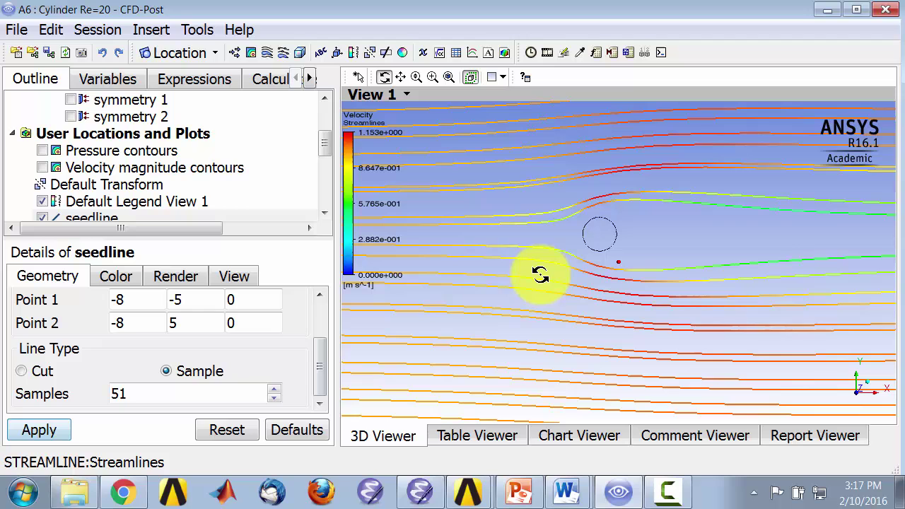
Step: Zoom out until the vertical seedline upstream of the cylinder is visible
scroll(503, 286, down, 4)
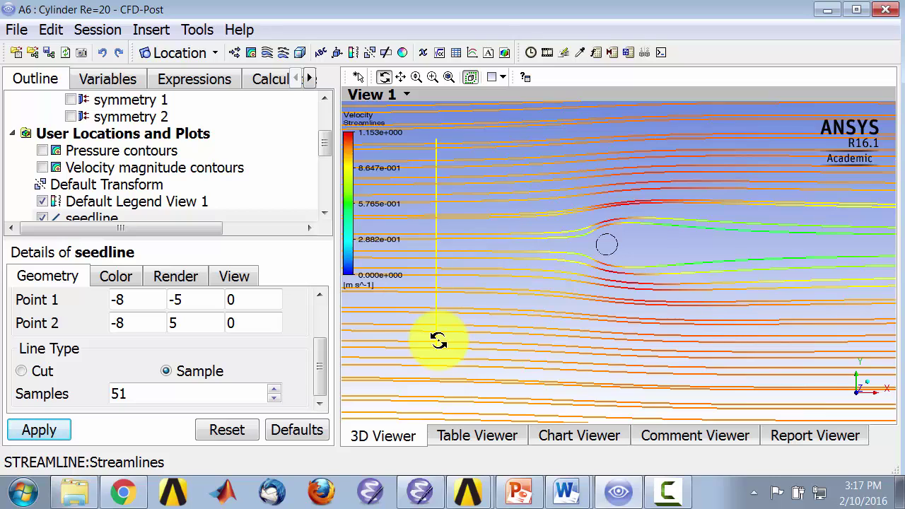
Step: Reseed Streamlines from seedline with Max Points 51, apply, and view them around the cylinder
click(326, 215)
click(326, 215)
click(326, 215)
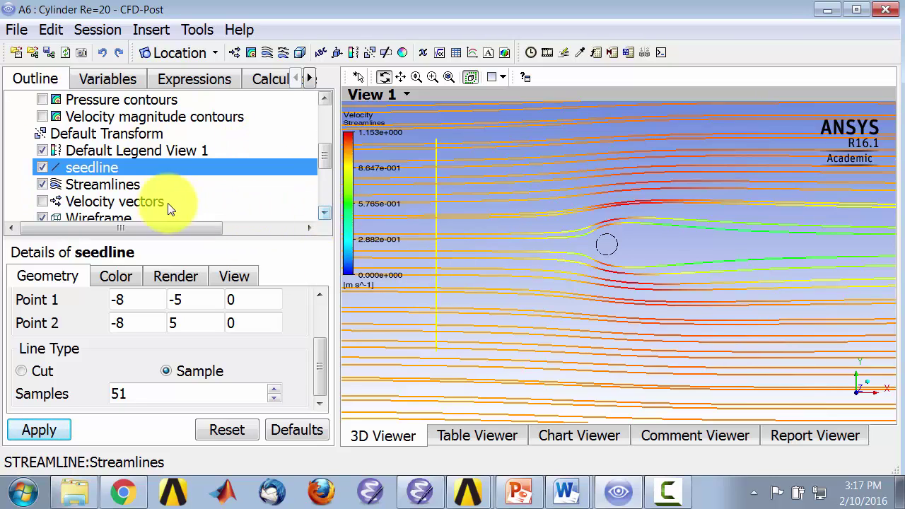
click(114, 185)
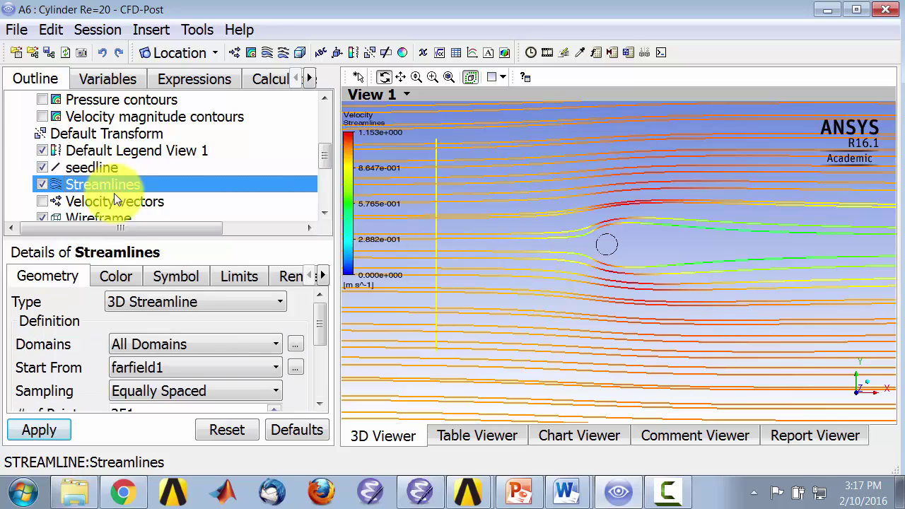
click(193, 368)
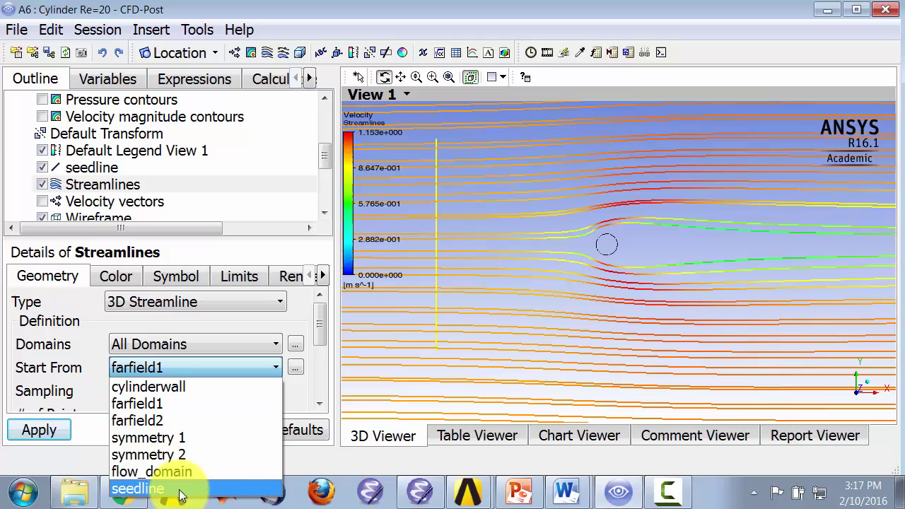
click(180, 488)
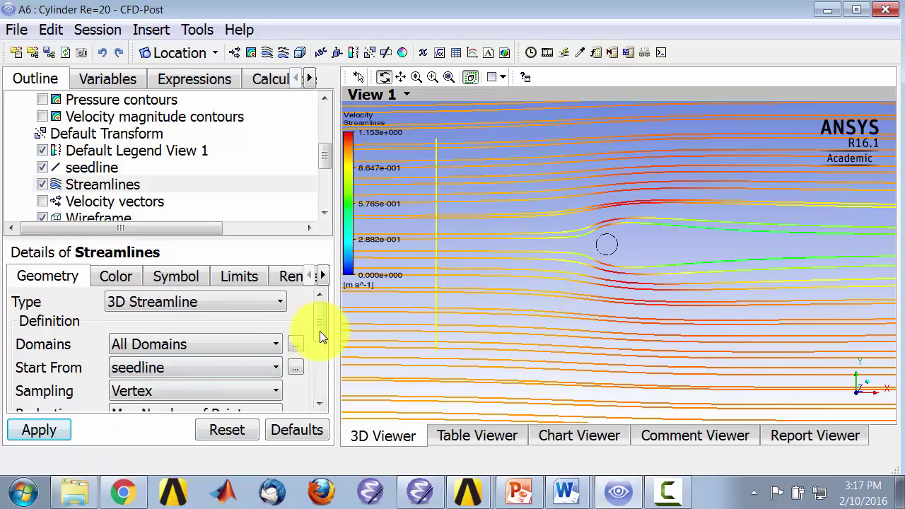
drag(319, 331, 322, 353)
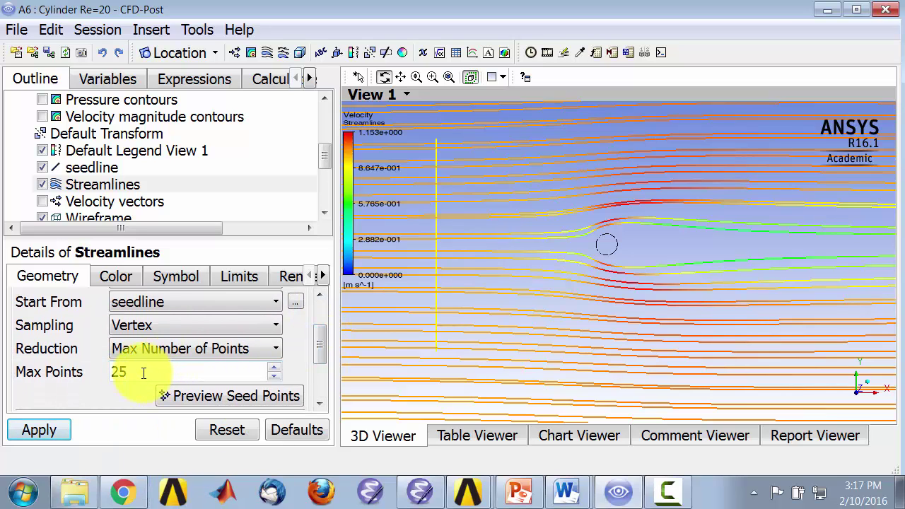
drag(143, 373, 101, 374)
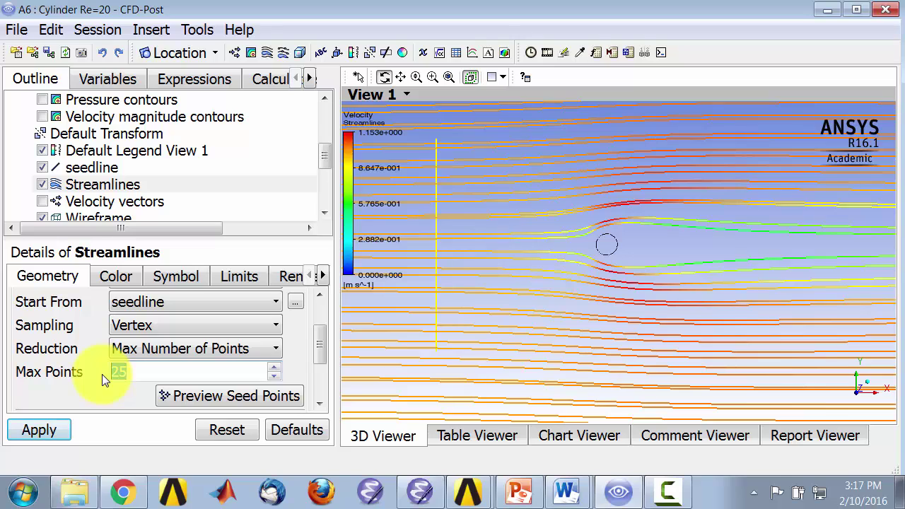
text(51)
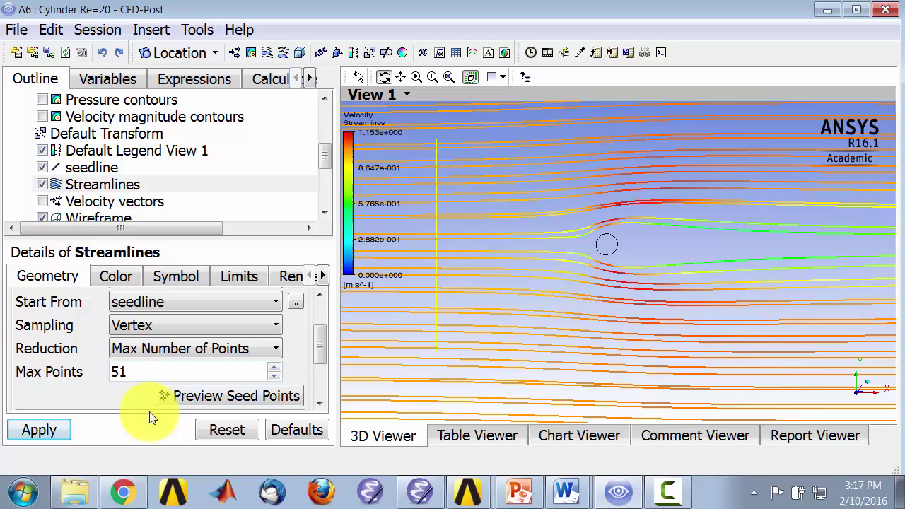
click(43, 431)
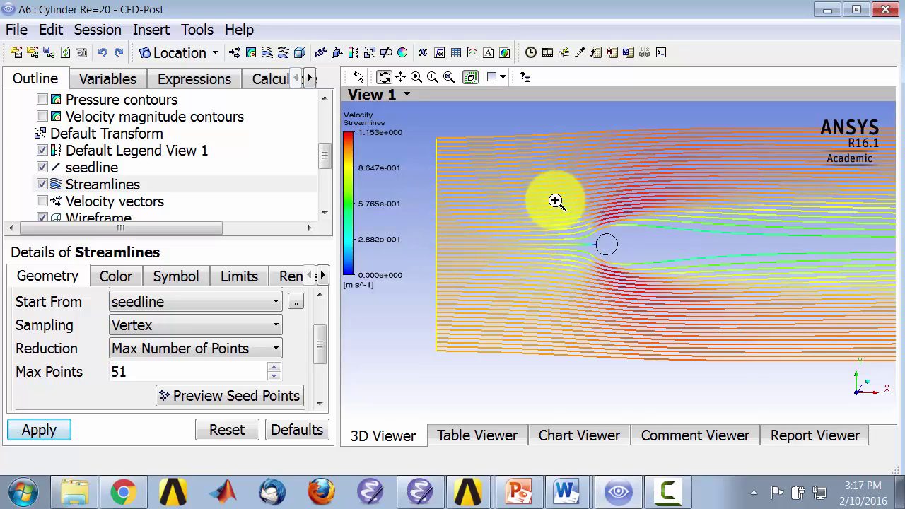
scroll(665, 300, up, 5)
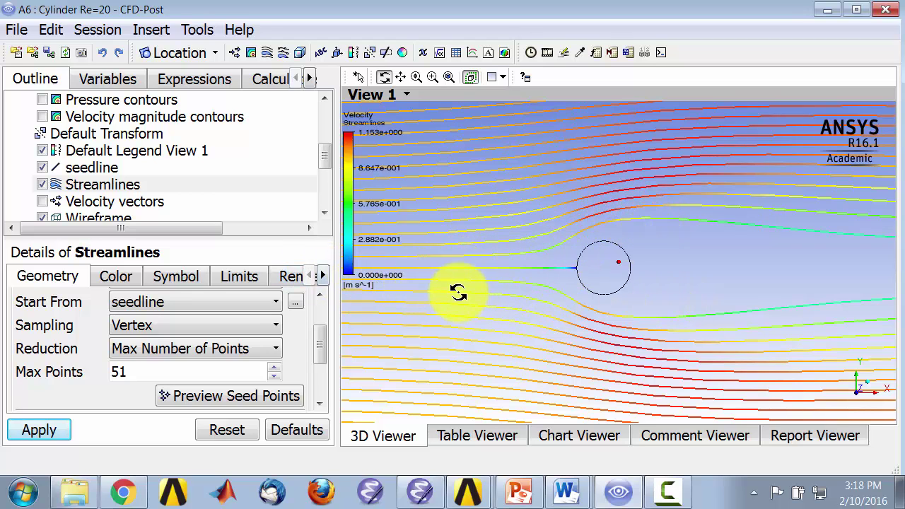
drag(489, 300, 562, 289)
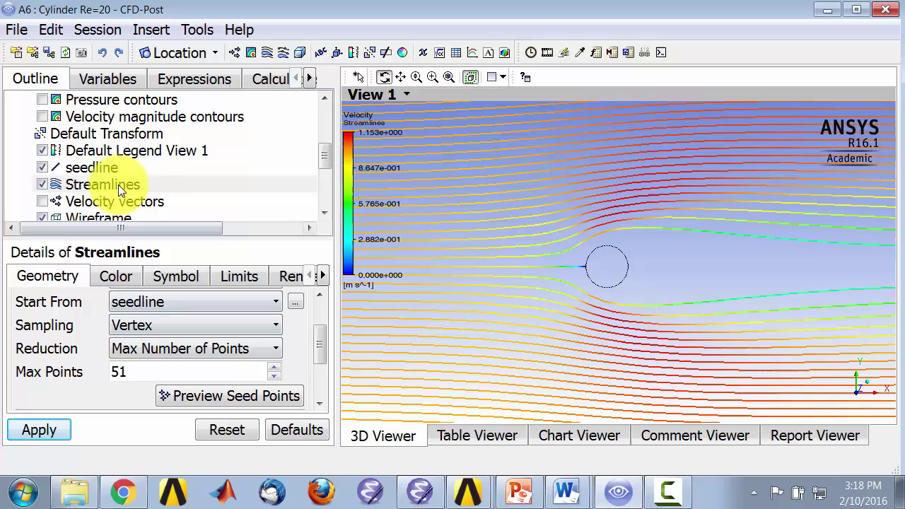
Step: Insert a new line location named seedline2
click(205, 51)
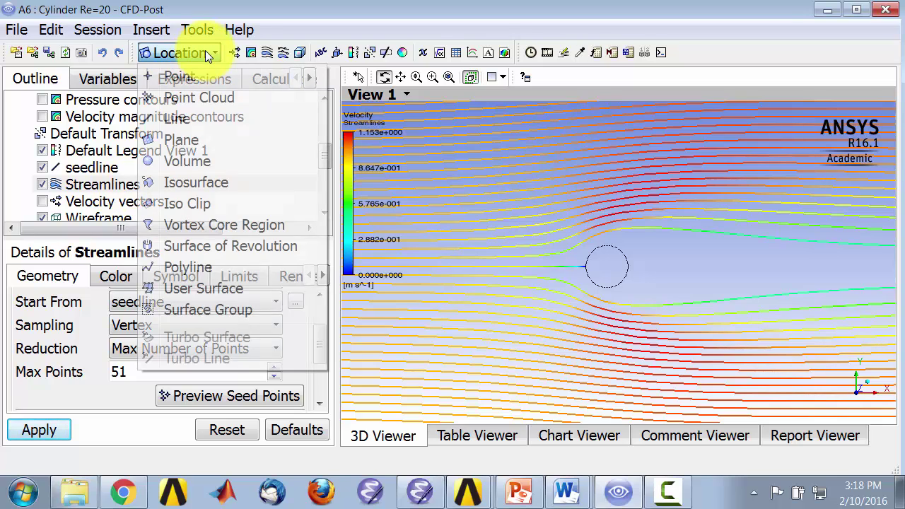
click(192, 120)
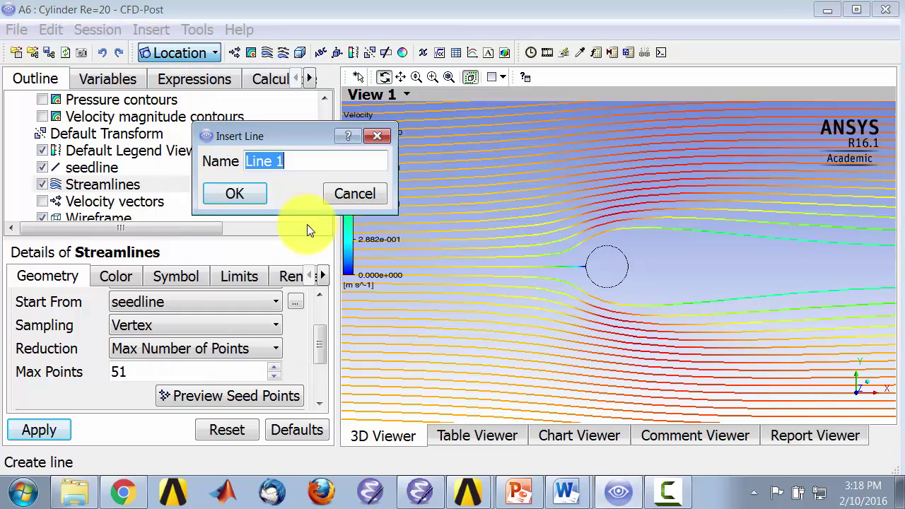
text(seedline2)
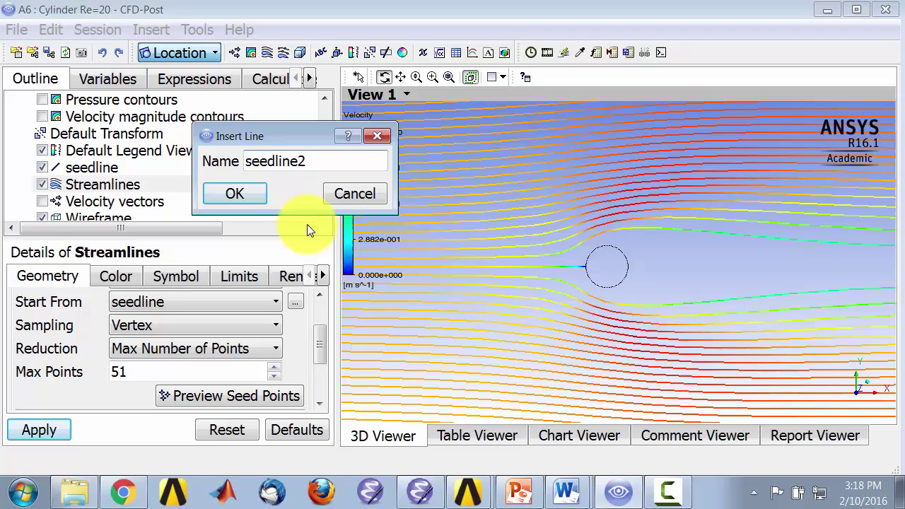
key(Return)
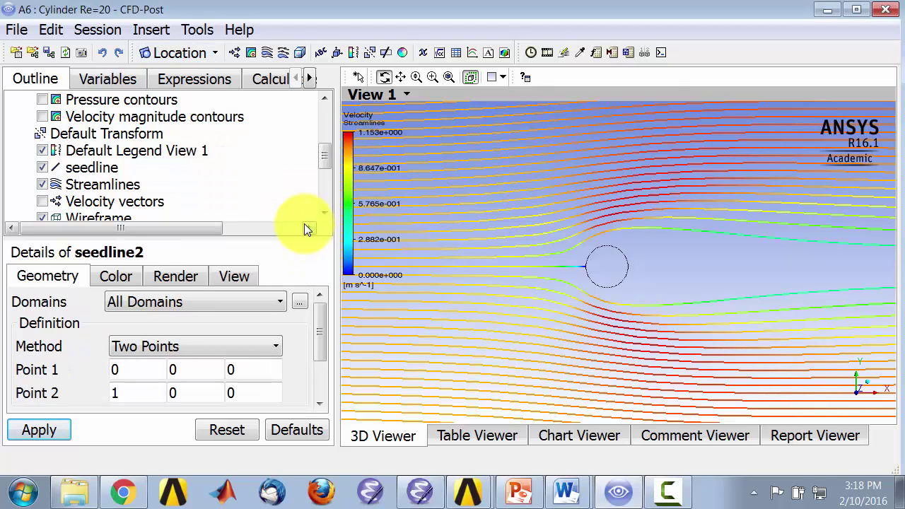
Step: Set seedline2's endpoints to (0.5,-0.4,0) and (0.5,0.4,0) and apply
click(136, 373)
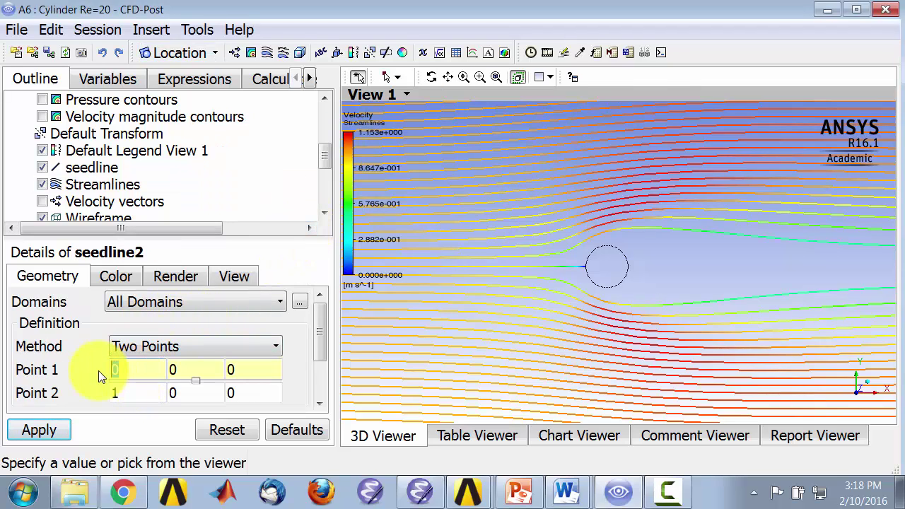
text(0.5)
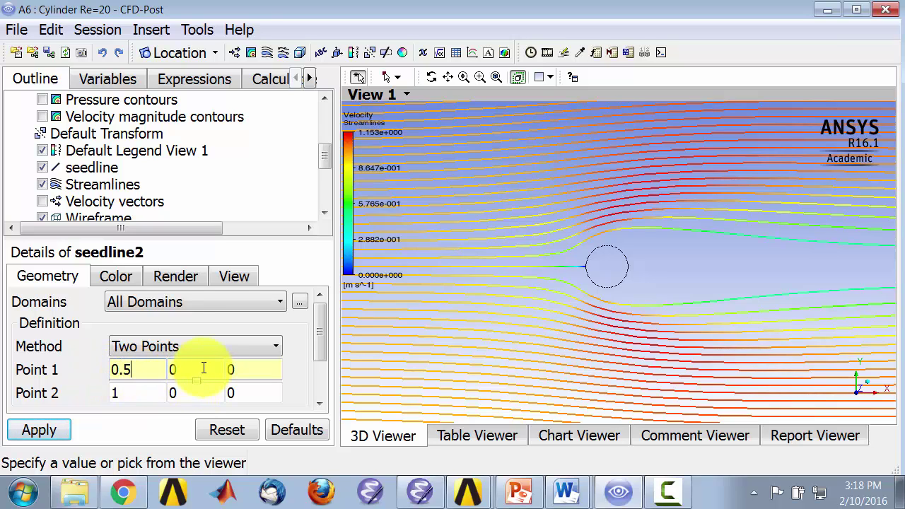
key(Tab)
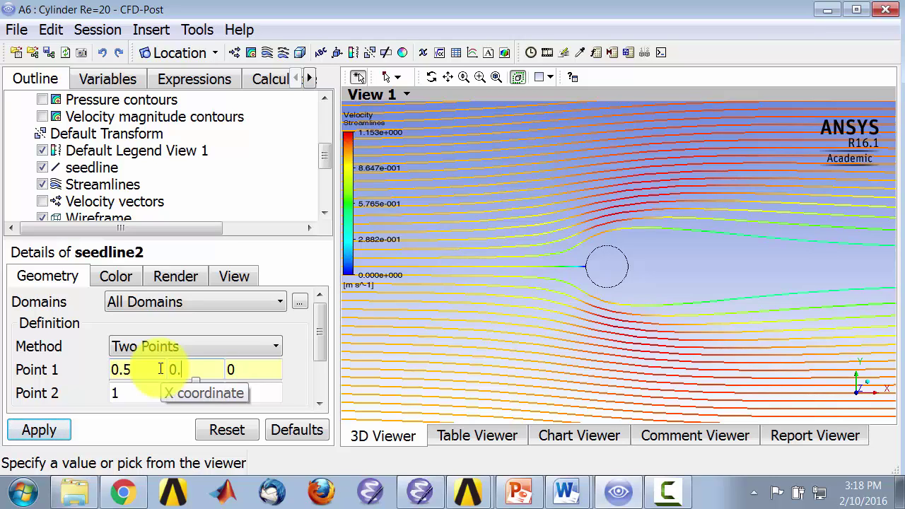
key(BackSpace)
key(BackSpace)
click(117, 393)
text(0.5)
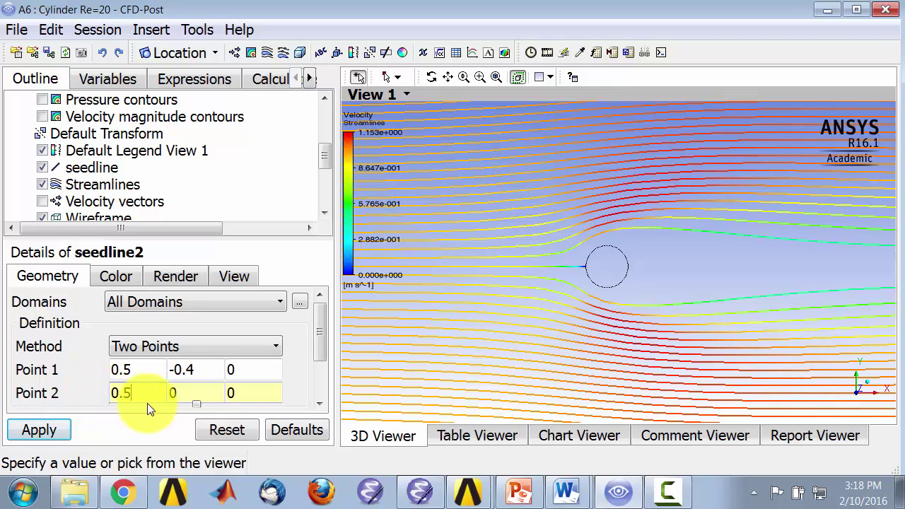
click(191, 391)
text(0.4)
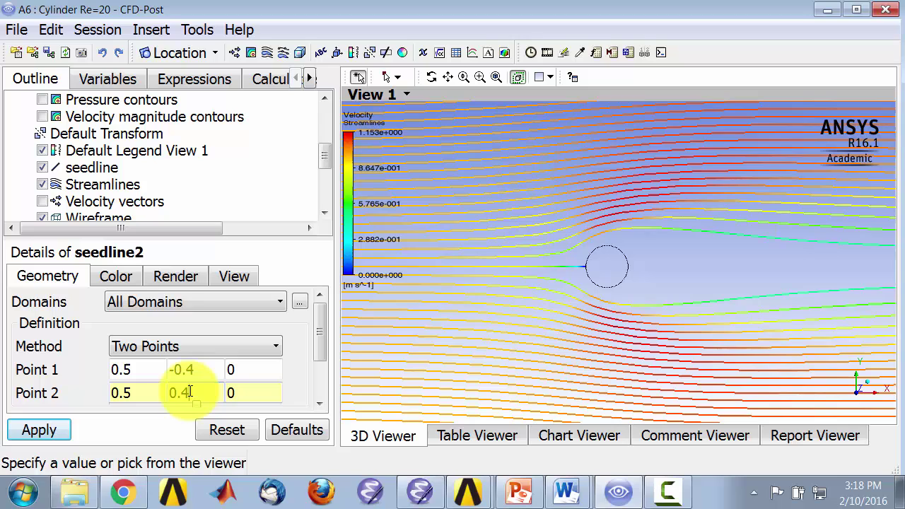
click(40, 430)
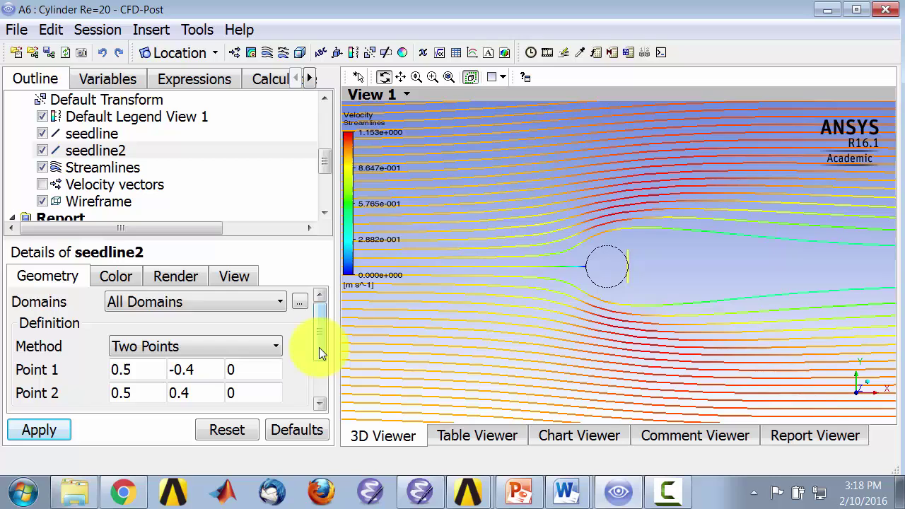
Step: Set seedline2 Samples to 4 and apply
drag(319, 348, 323, 402)
drag(148, 394, 92, 396)
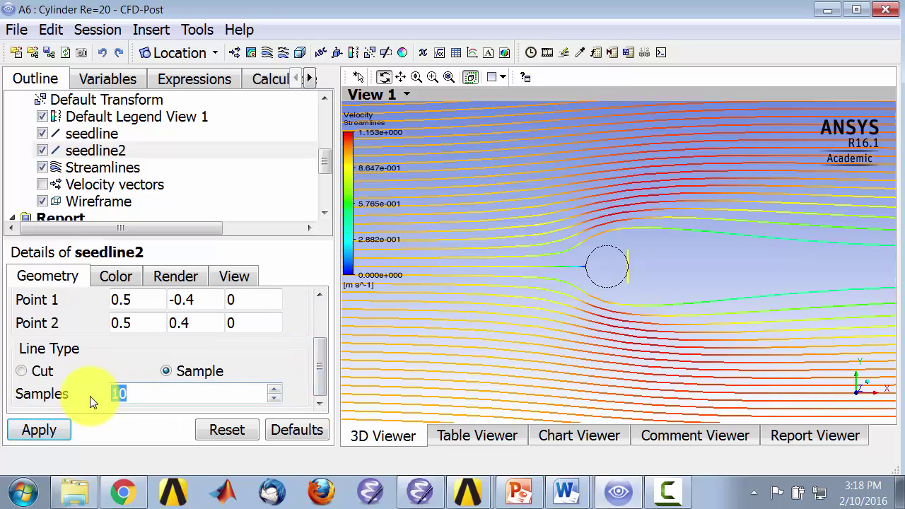
text(4)
click(52, 428)
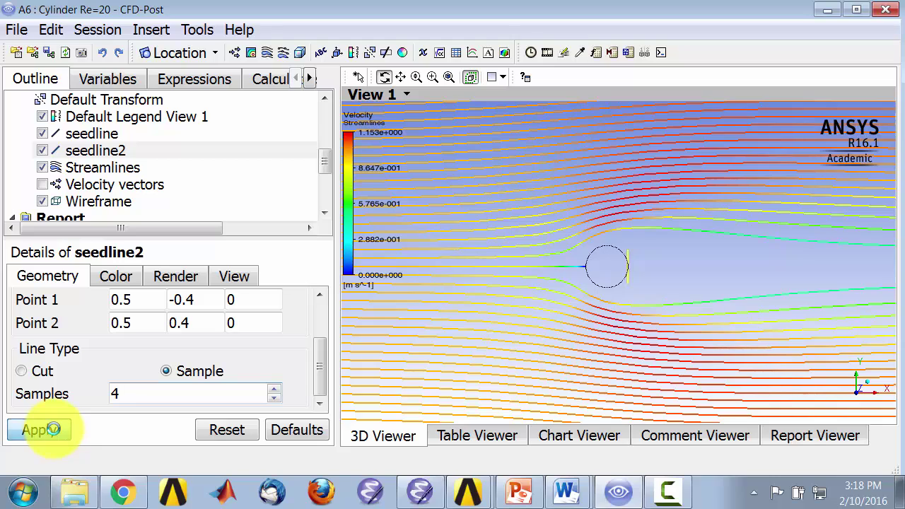
Step: Duplicate the Streamlines object as Streamlines 2
right_click(111, 169)
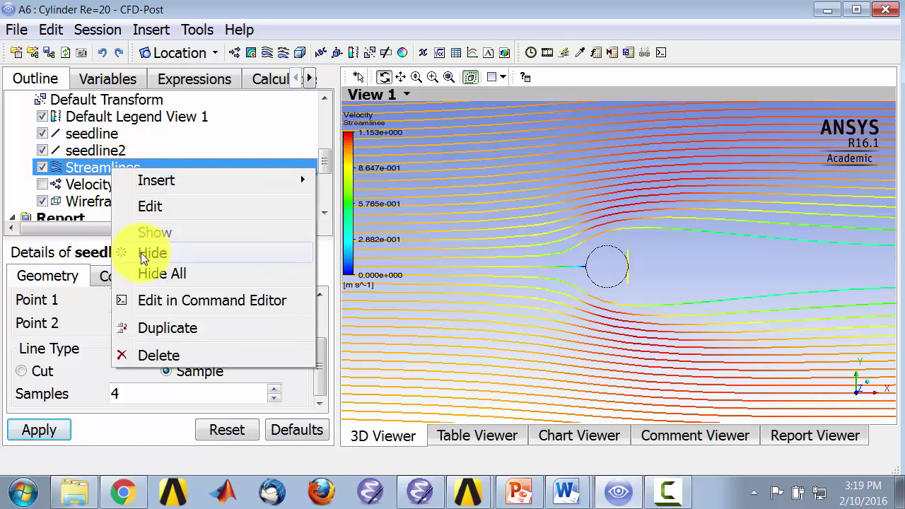
click(162, 332)
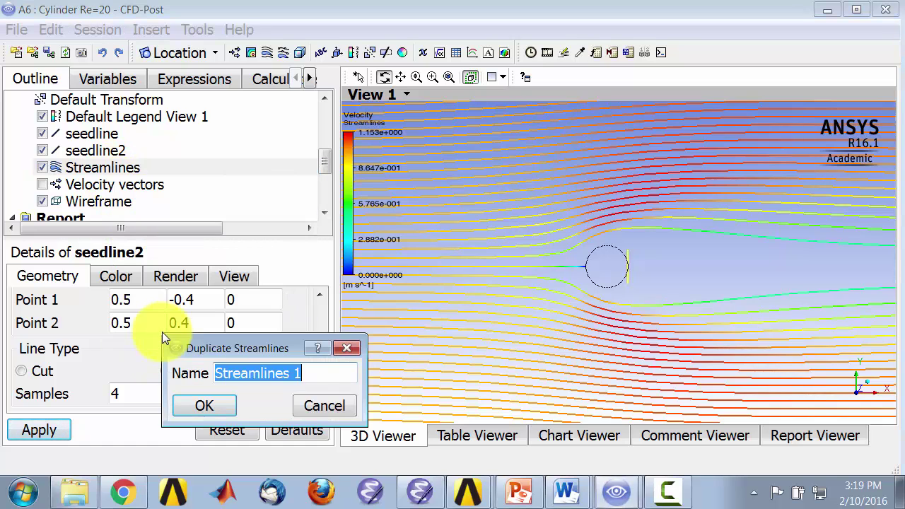
click(309, 372)
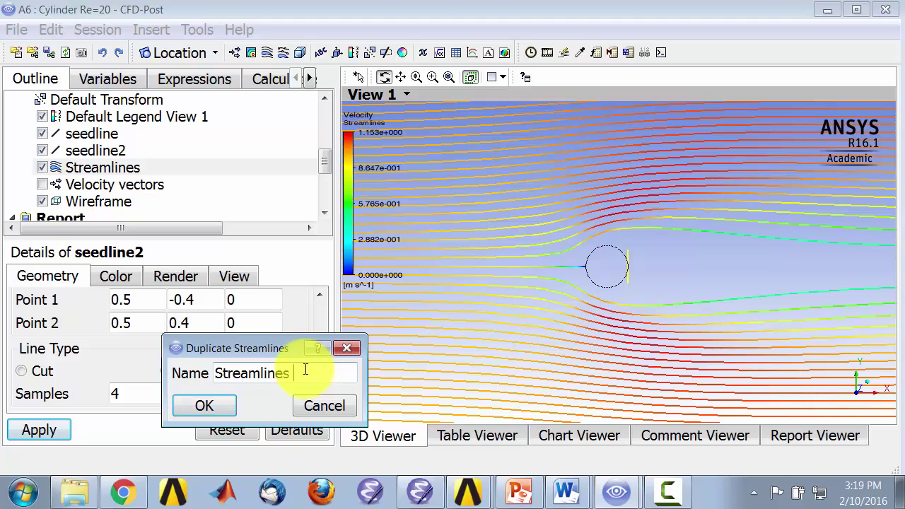
click(206, 408)
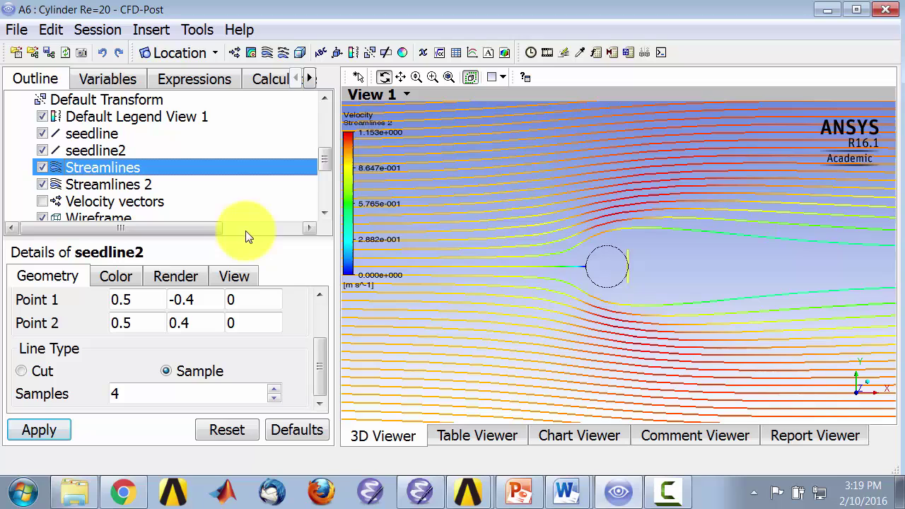
Step: Seed Streamlines 2 from seedline2 with Max Points 4 and preview its seed points
click(119, 186)
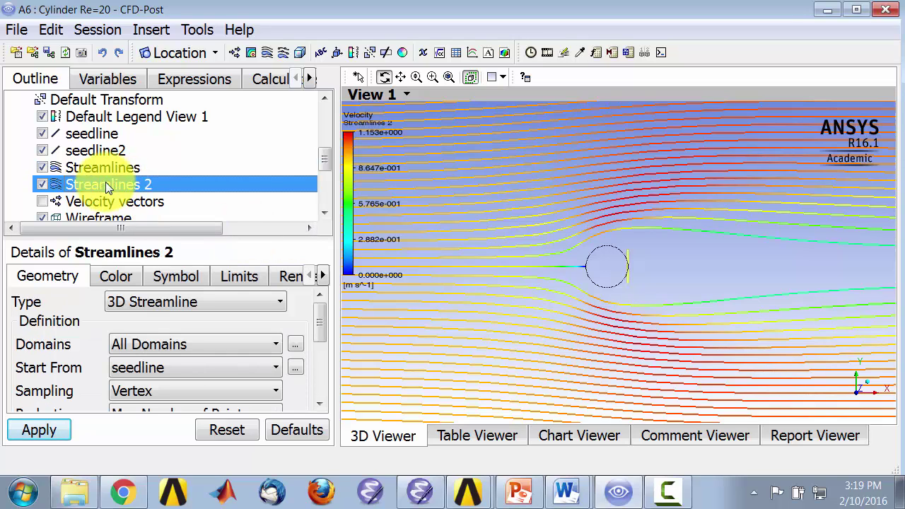
click(141, 371)
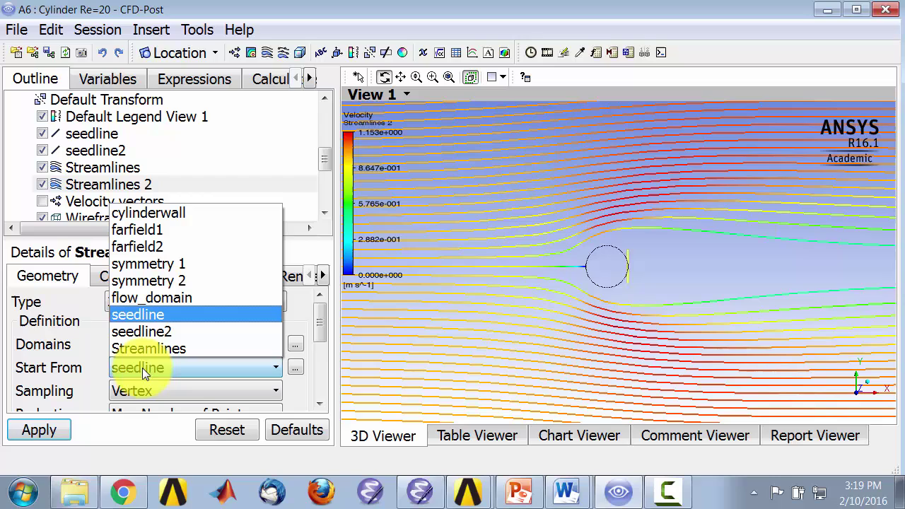
click(151, 332)
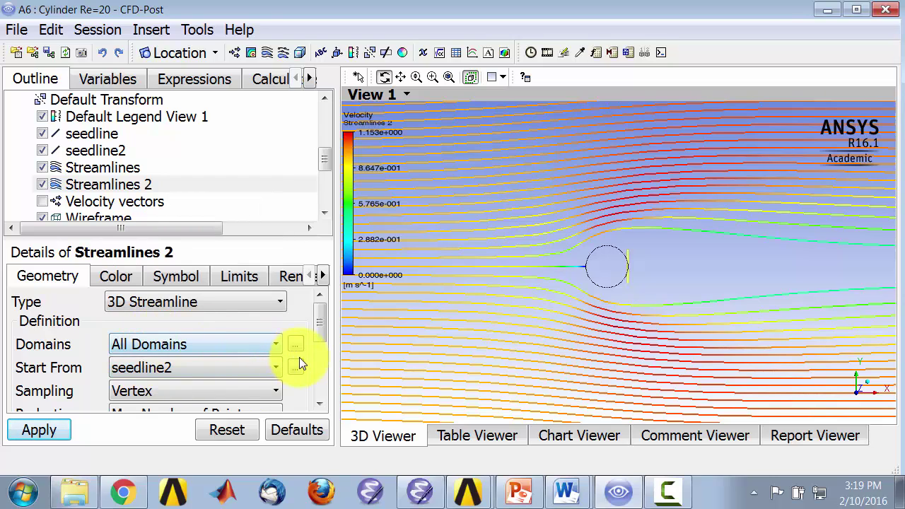
drag(321, 324, 331, 361)
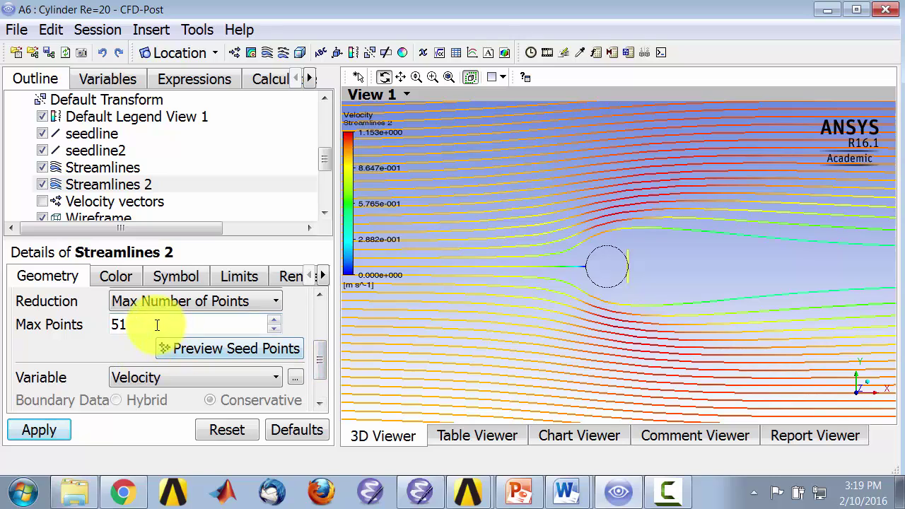
drag(156, 324, 60, 325)
text(4)
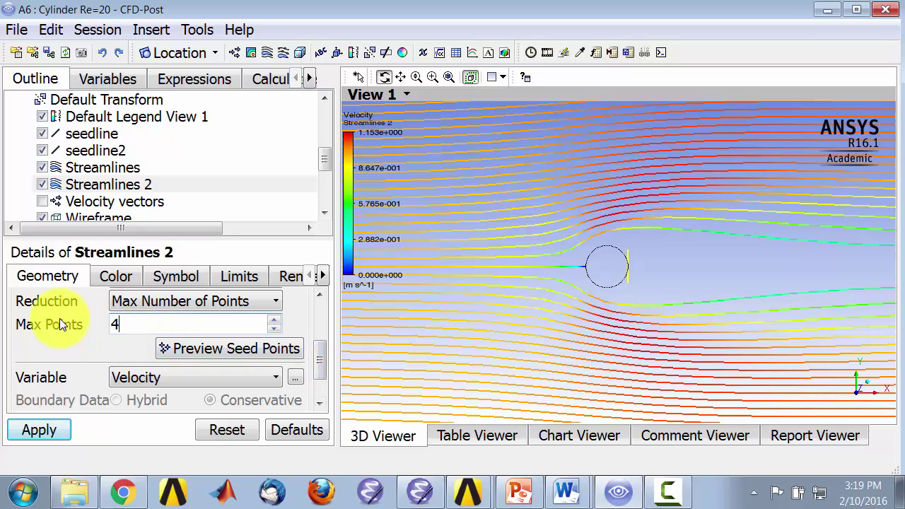
click(258, 347)
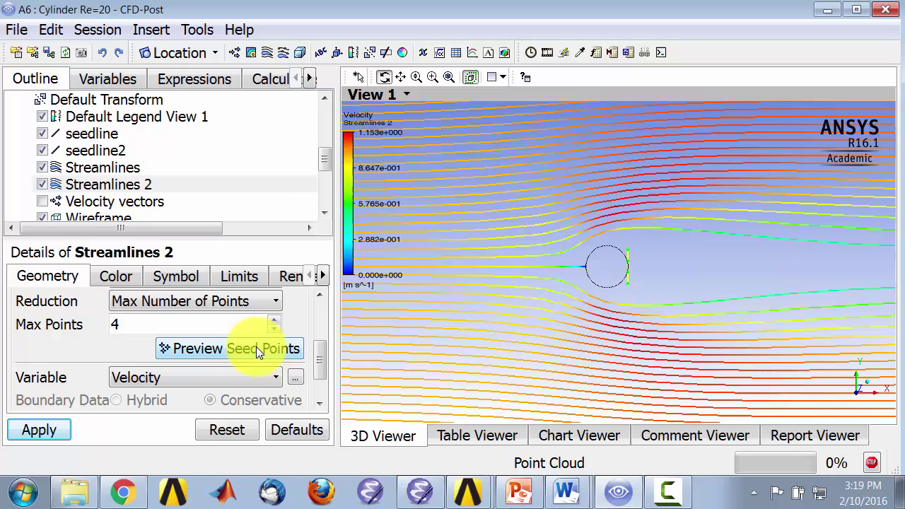
scroll(654, 291, up, 5)
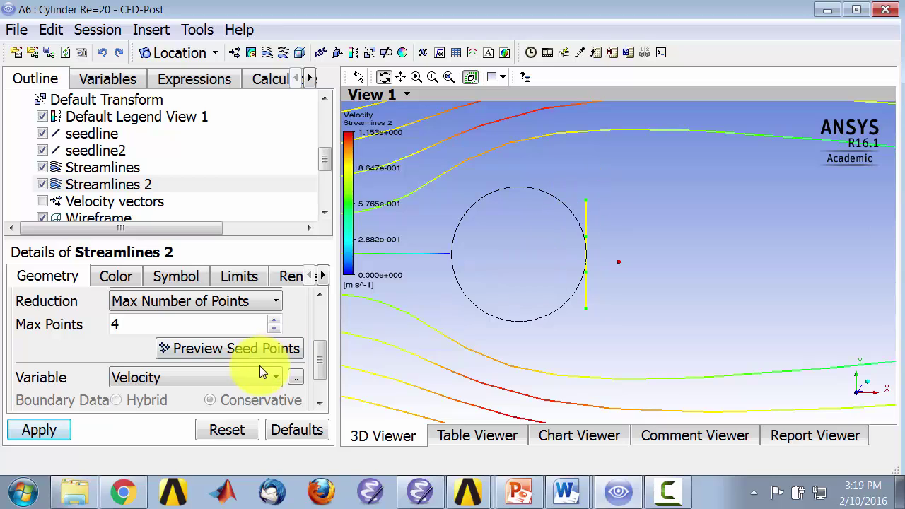
Step: Apply Streamlines 2 to draw blue wake lines from seedline2 behind the cylinder
click(40, 431)
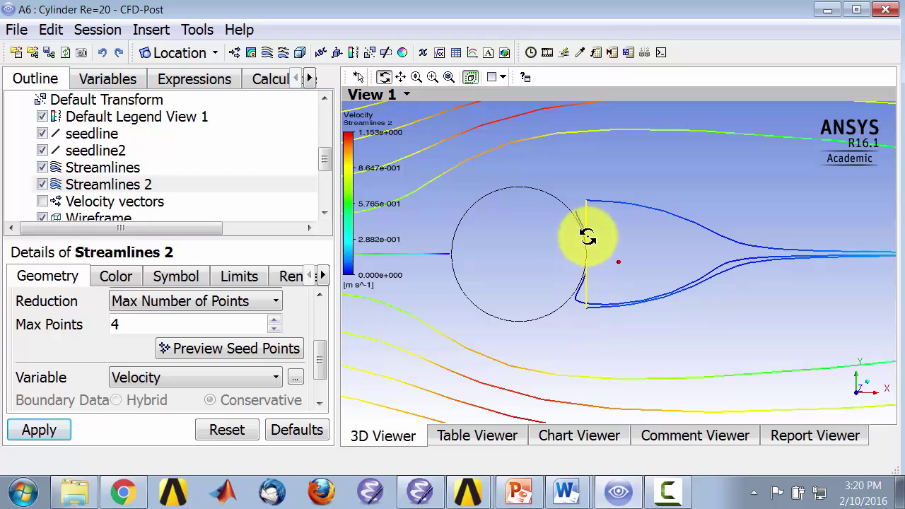
drag(316, 356, 324, 374)
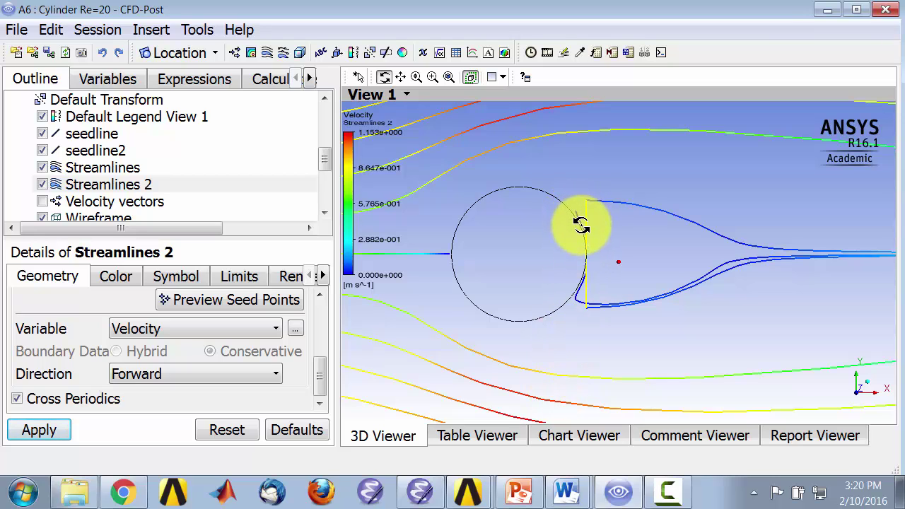
Step: Set the Streamlines 2 direction to Forward and Backward
click(176, 377)
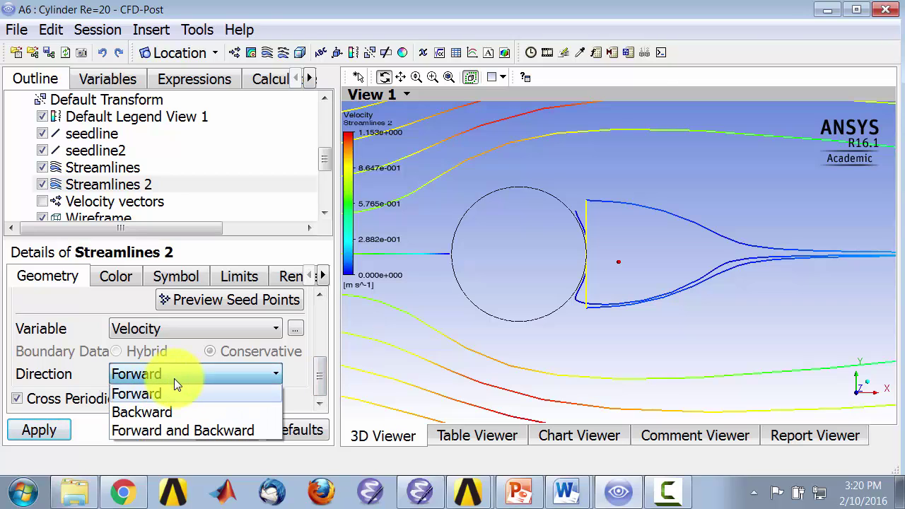
click(173, 431)
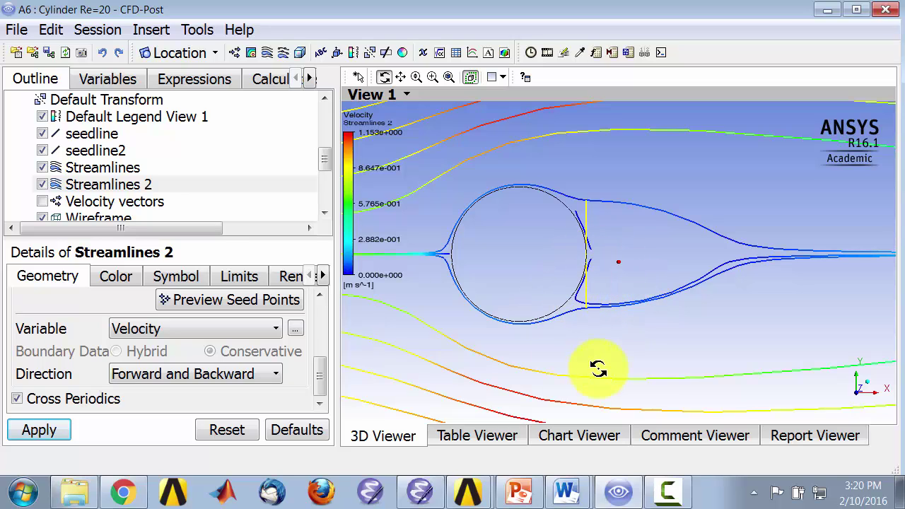
Step: Apply a 0.001 grid-relative step tolerance in the Streamlines 2 Limits settings
click(243, 278)
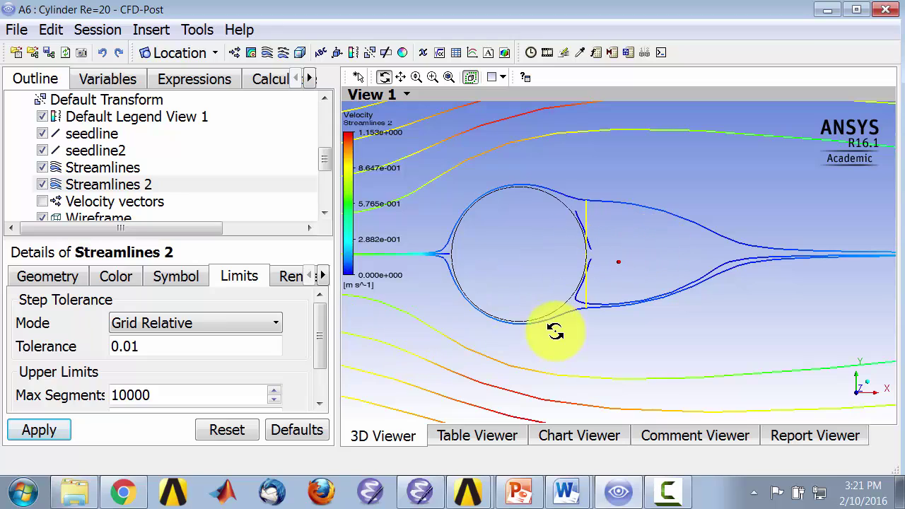
click(132, 345)
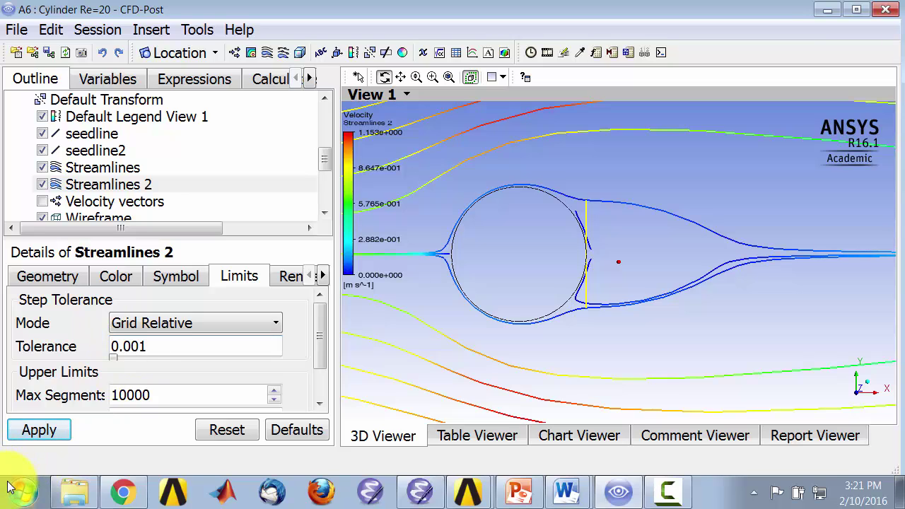
click(41, 429)
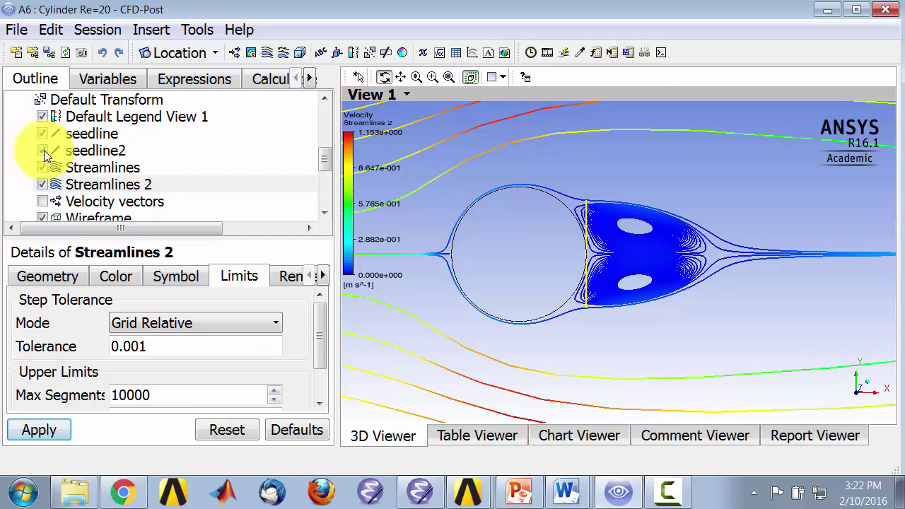
Step: Uncheck seedline2 in the Outline tree, then open the Edit menu
click(44, 150)
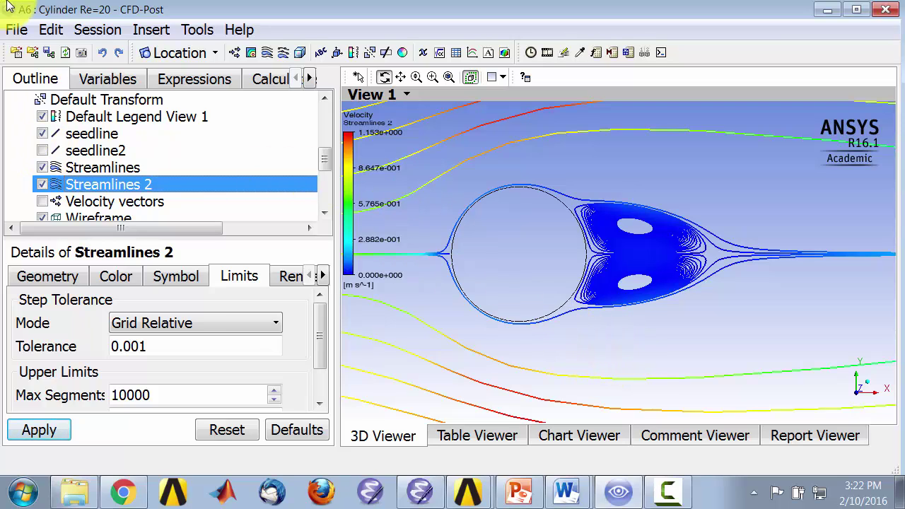
click(22, 31)
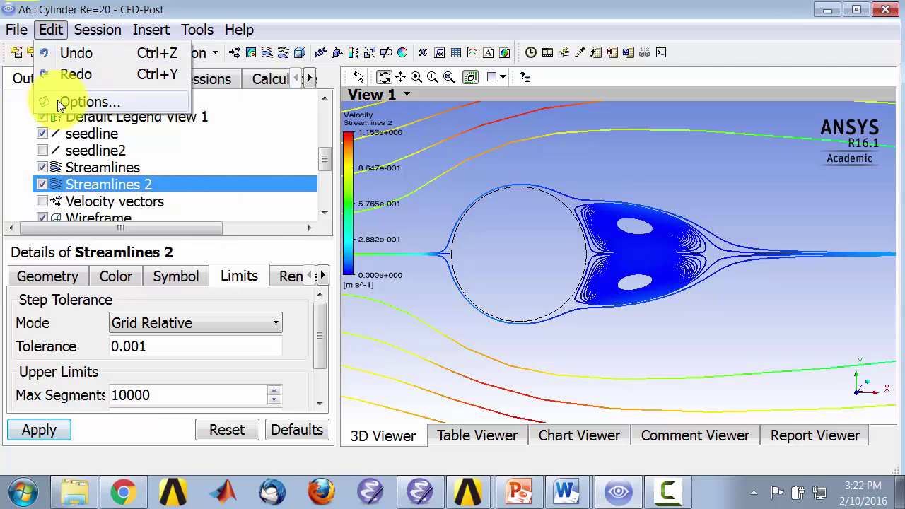